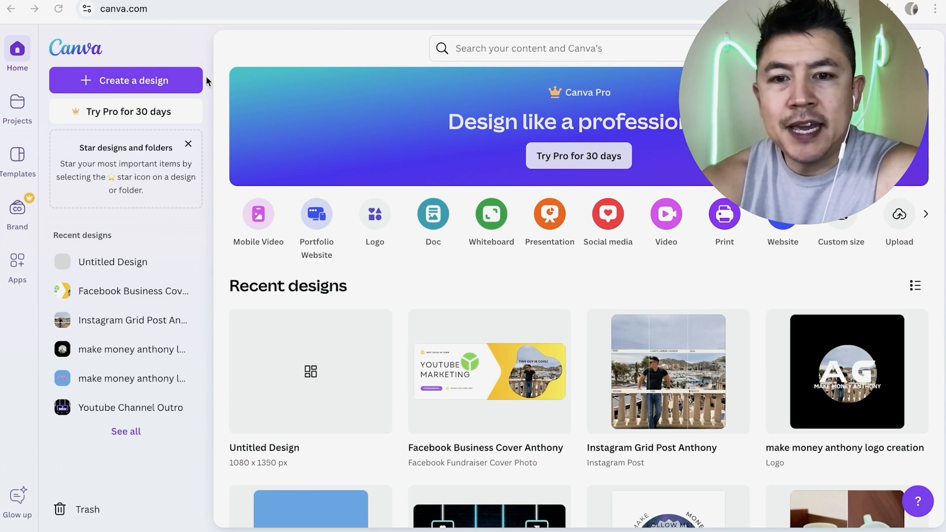
{"action": "scroll", "coordinate": [206, 176], "scroll_direction": "down", "scroll_amount": 1}
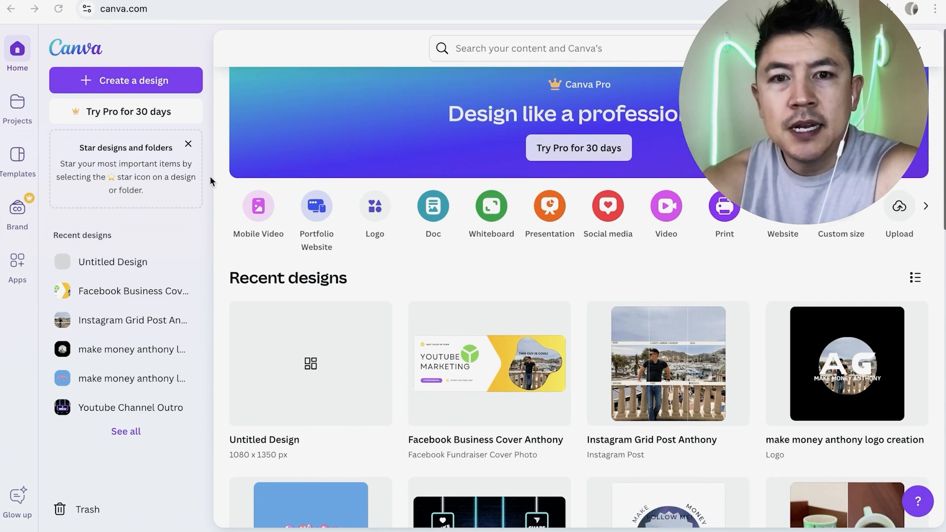
{"action": "scroll", "coordinate": [223, 238], "scroll_direction": "up", "scroll_amount": 1}
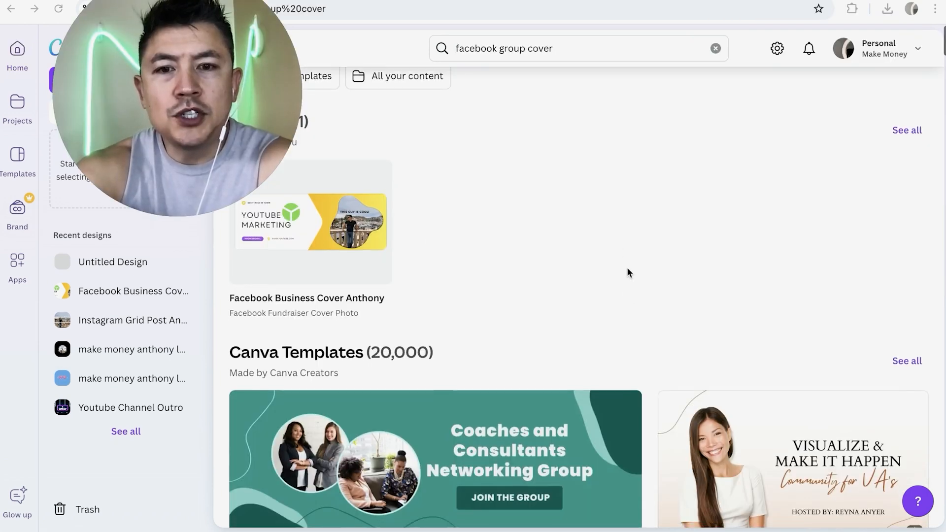
Step: Show all Canva templates for the "facebook group cover" search and browse the designs
{"action": "scroll", "coordinate": [627, 269], "scroll_direction": "down", "scroll_amount": 4}
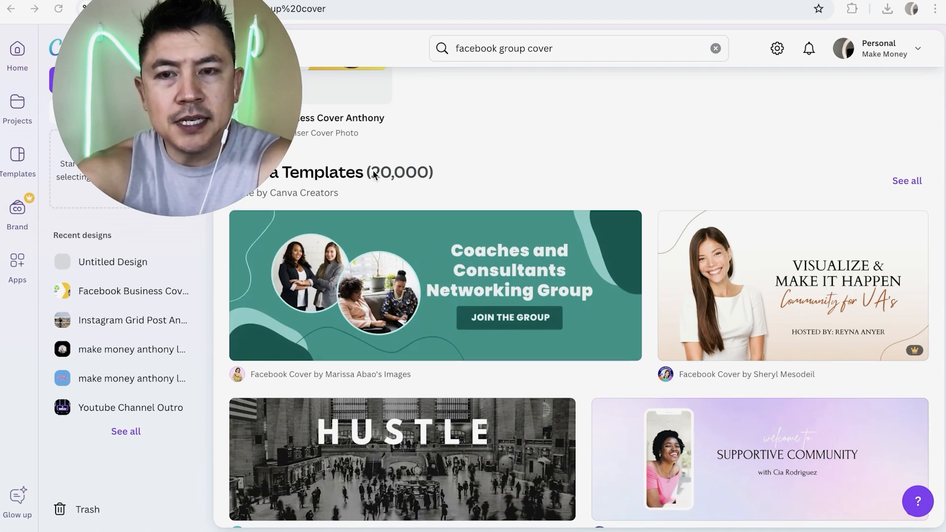
{"action": "left_click", "coordinate": [905, 180]}
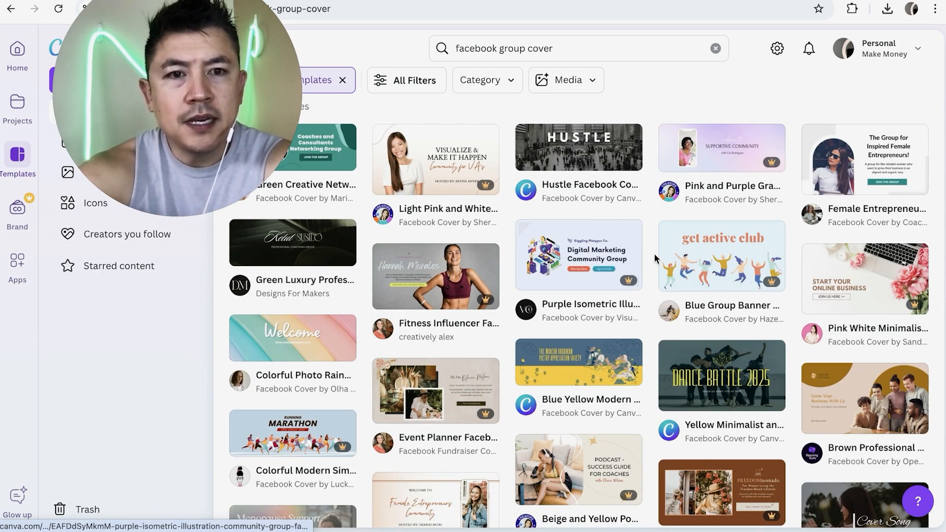
{"action": "scroll", "coordinate": [655, 253], "scroll_direction": "down", "scroll_amount": 1}
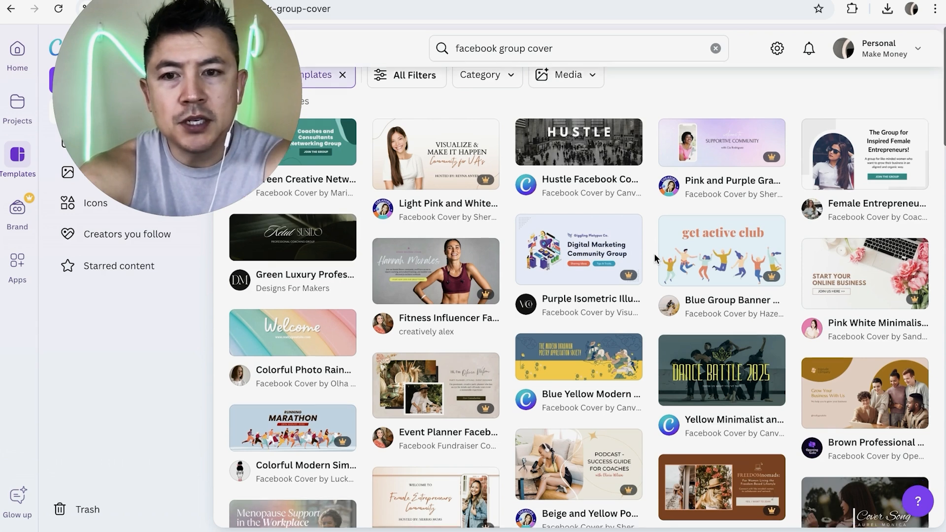
{"action": "scroll", "coordinate": [654, 254], "scroll_direction": "down", "scroll_amount": 1}
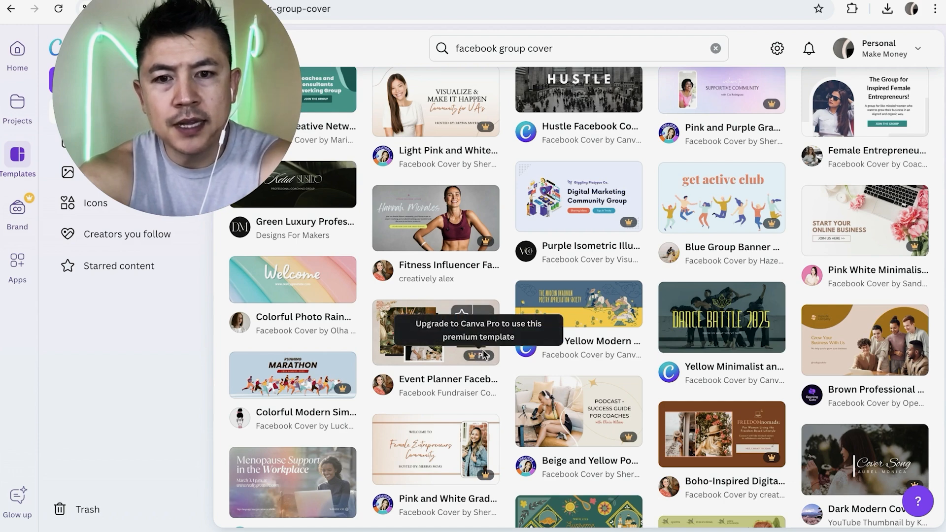
{"action": "scroll", "coordinate": [552, 362], "scroll_direction": "down", "scroll_amount": 4}
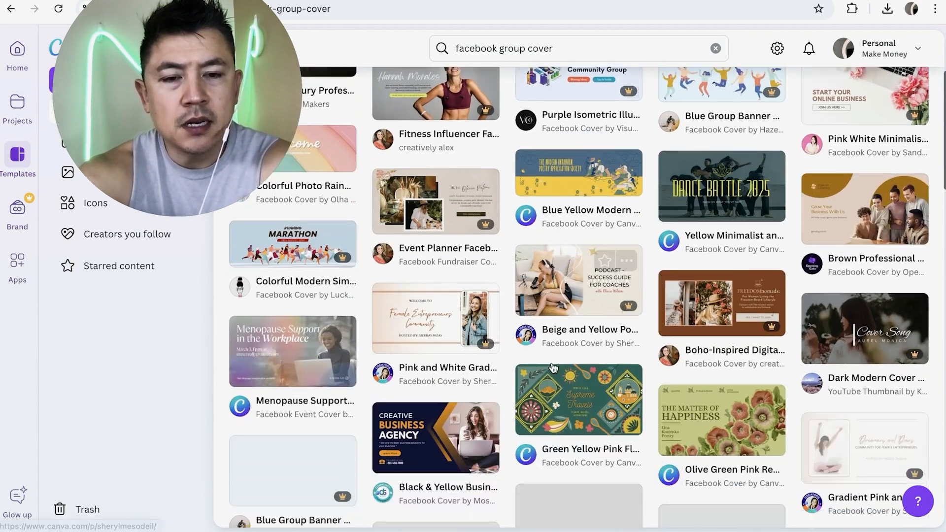
{"action": "scroll", "coordinate": [553, 367], "scroll_direction": "down", "scroll_amount": 1}
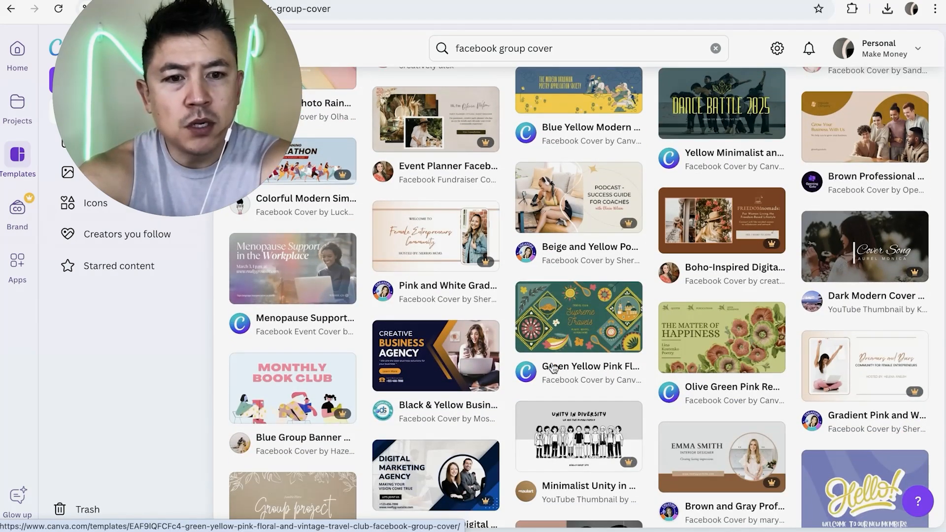
{"action": "scroll", "coordinate": [552, 367], "scroll_direction": "up", "scroll_amount": 1}
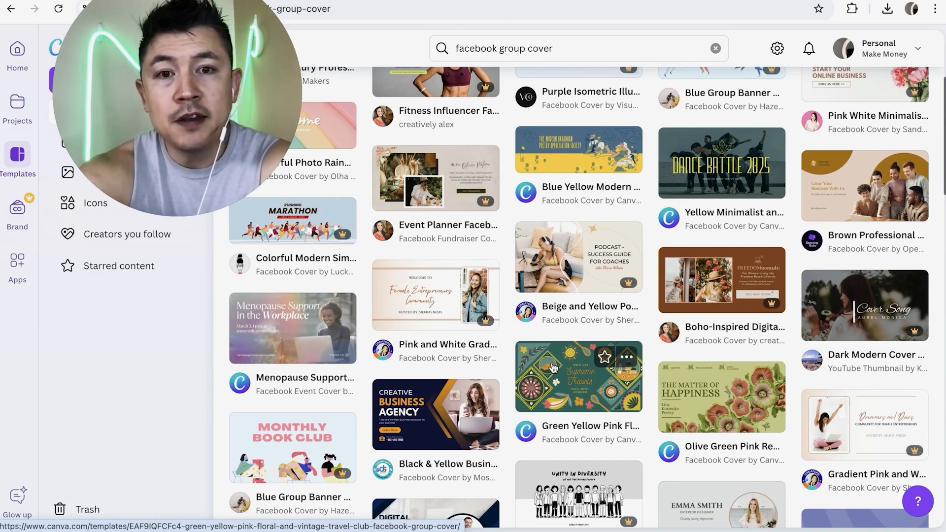
{"action": "scroll", "coordinate": [552, 367], "scroll_direction": "up", "scroll_amount": 4}
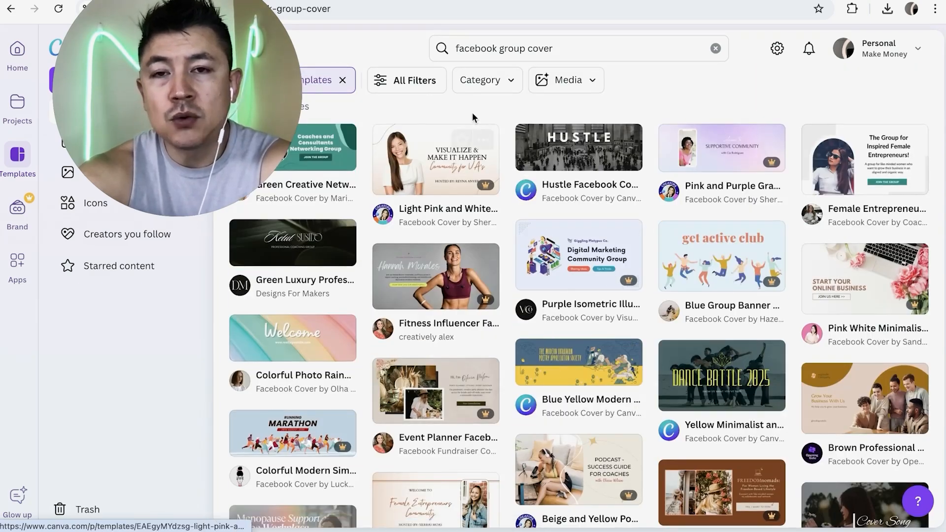
Step: Filter the facebook group cover templates by price to show only Free ones
{"action": "left_click", "coordinate": [404, 81]}
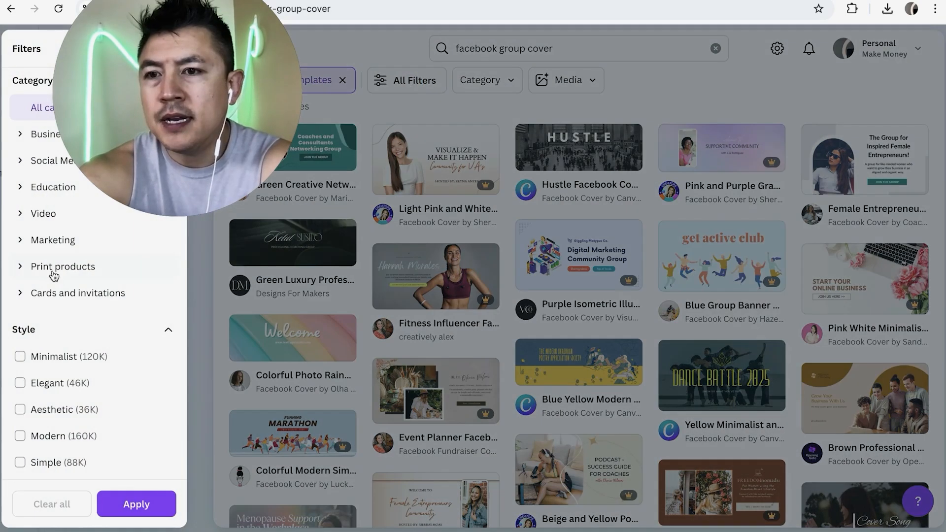
{"action": "scroll", "coordinate": [61, 330], "scroll_direction": "down", "scroll_amount": 10}
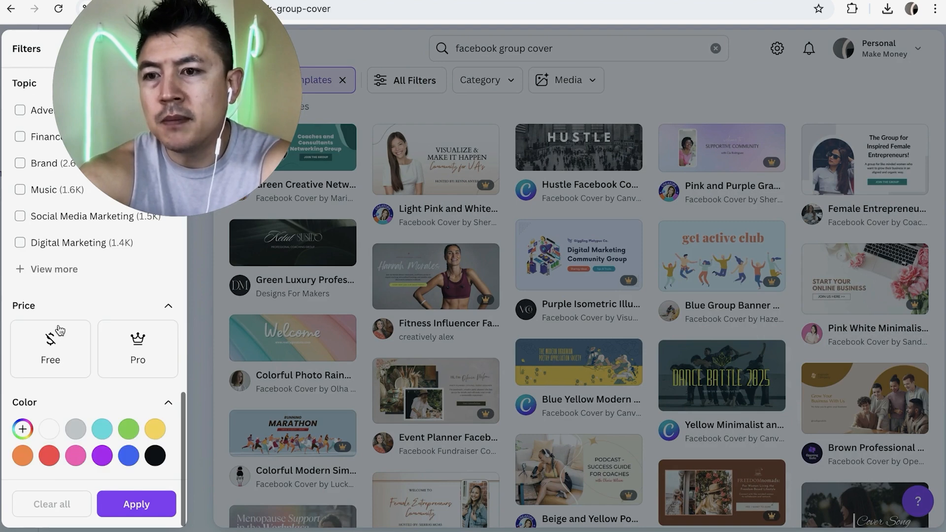
{"action": "left_click", "coordinate": [53, 356]}
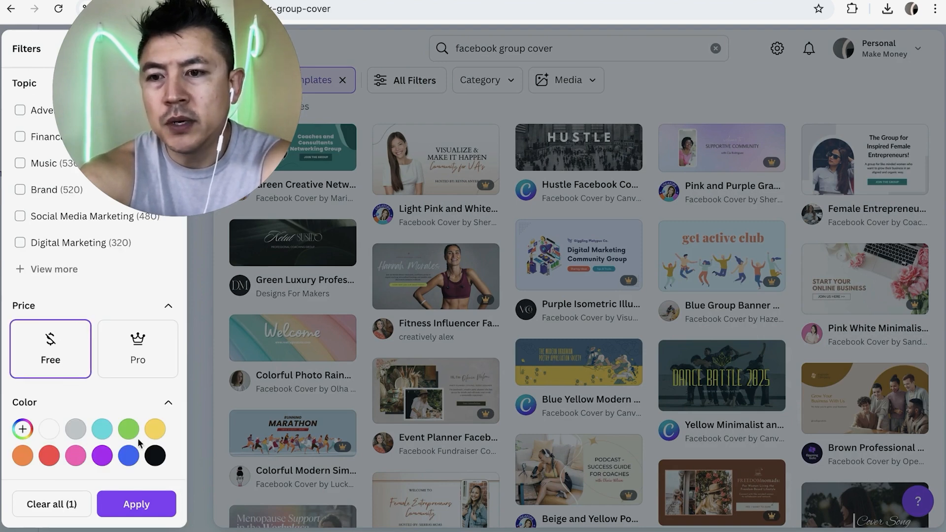
{"action": "left_click", "coordinate": [139, 504]}
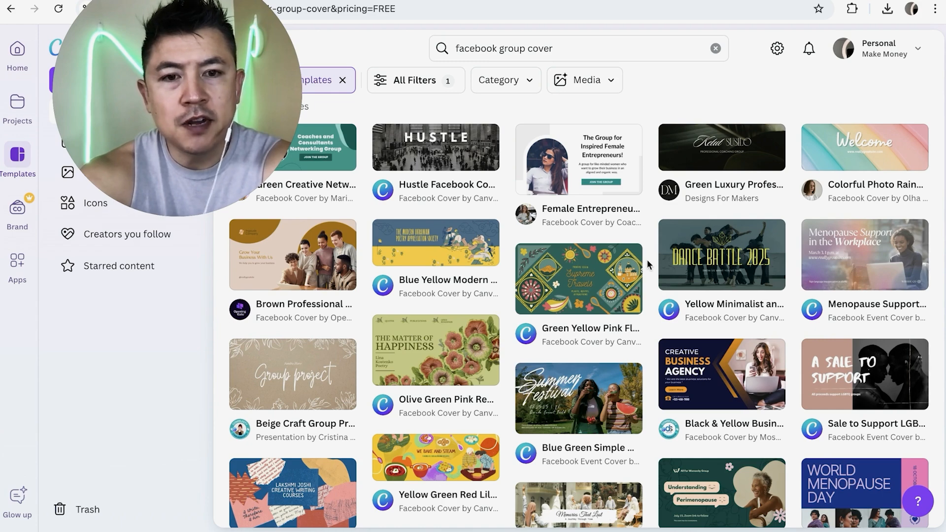
Step: Preview the Hustle Facebook Cover template from the free results
{"action": "scroll", "coordinate": [647, 260], "scroll_direction": "down", "scroll_amount": 3}
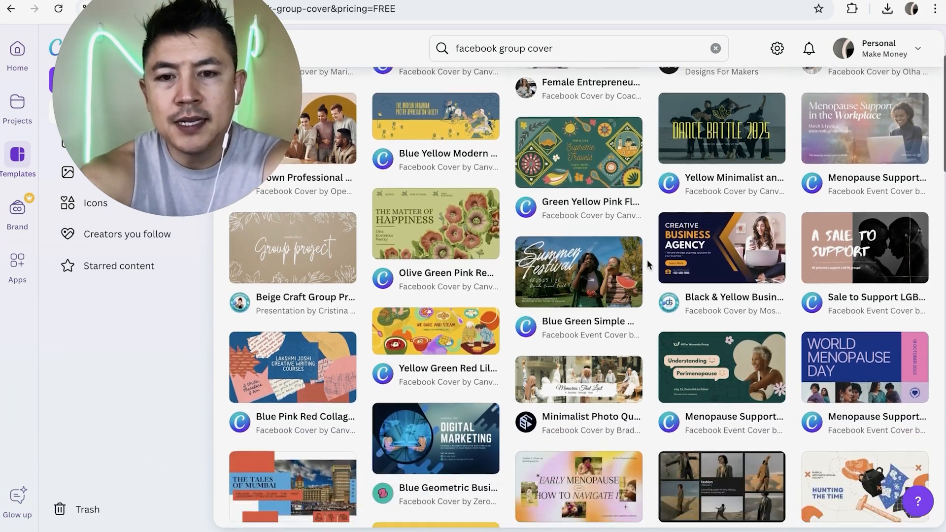
{"action": "scroll", "coordinate": [647, 259], "scroll_direction": "down", "scroll_amount": 3}
{"action": "scroll", "coordinate": [647, 259], "scroll_direction": "up", "scroll_amount": 6}
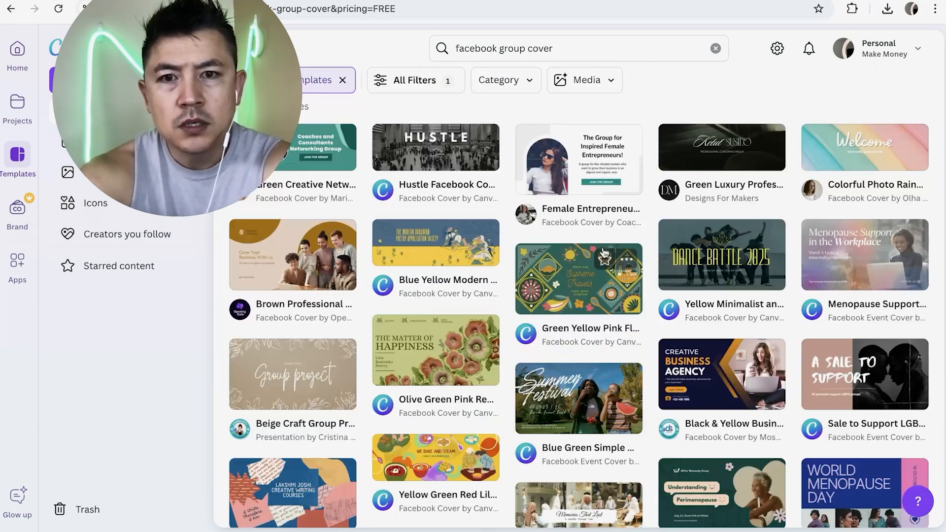
{"action": "left_click", "coordinate": [416, 159]}
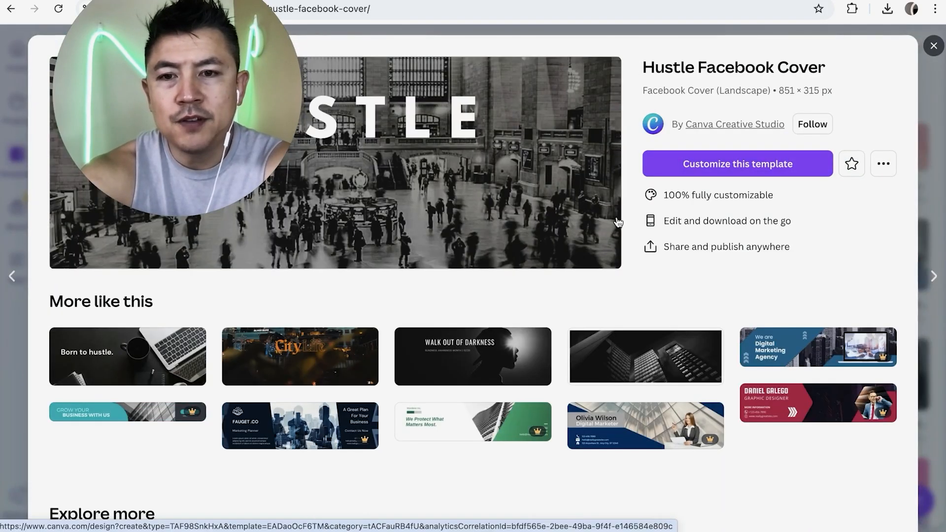
Step: From the similar templates, choose the Neon Pink and Blue Photo Tech and Gaming Facebook Cover and start customizing it
{"action": "scroll", "coordinate": [586, 228], "scroll_direction": "down", "scroll_amount": 1}
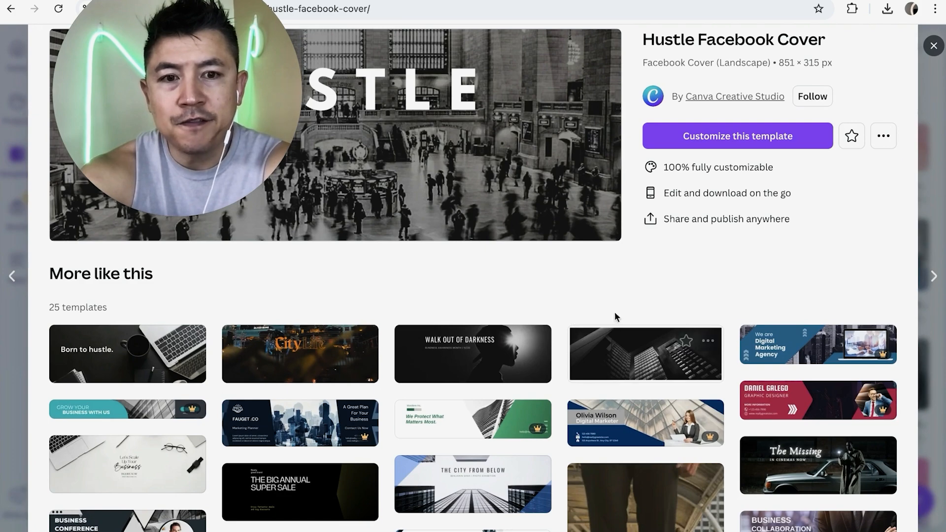
{"action": "scroll", "coordinate": [608, 312], "scroll_direction": "down", "scroll_amount": 1}
{"action": "scroll", "coordinate": [608, 313], "scroll_direction": "down", "scroll_amount": 3}
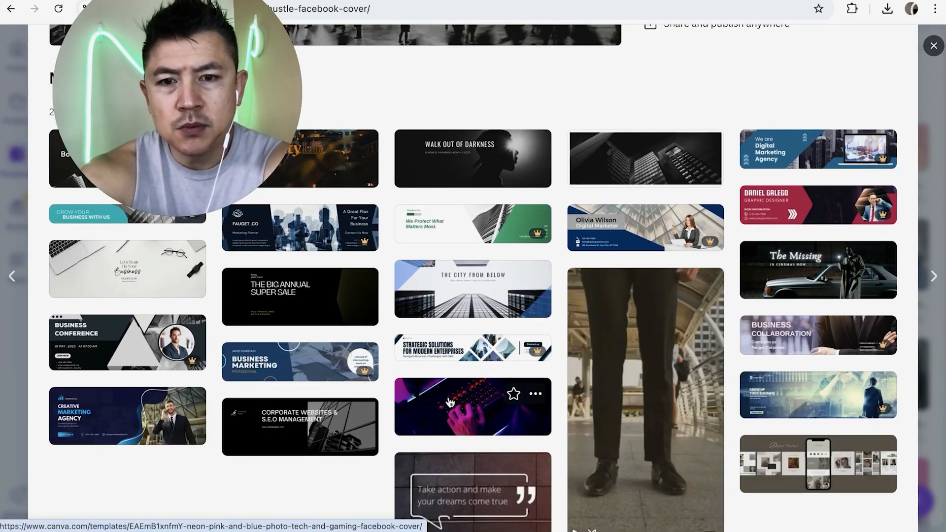
{"action": "left_click", "coordinate": [450, 402]}
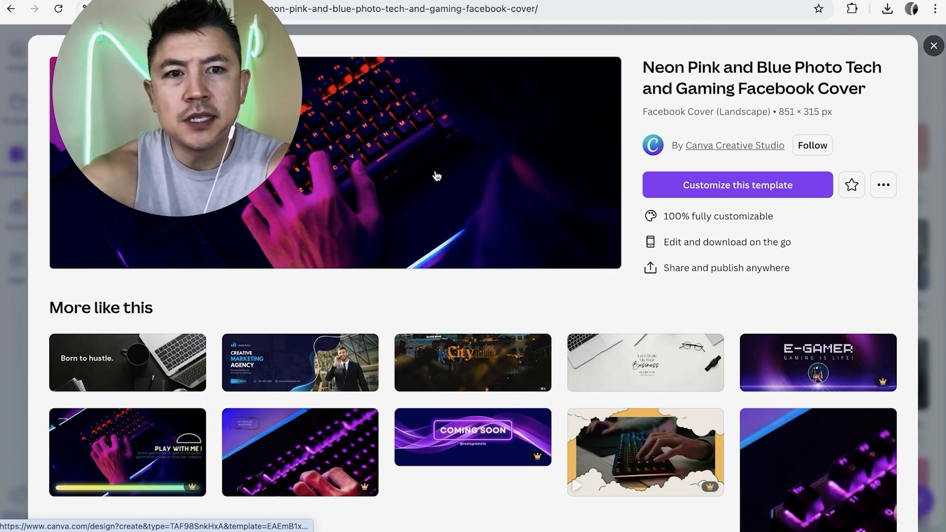
{"action": "left_click", "coordinate": [719, 188]}
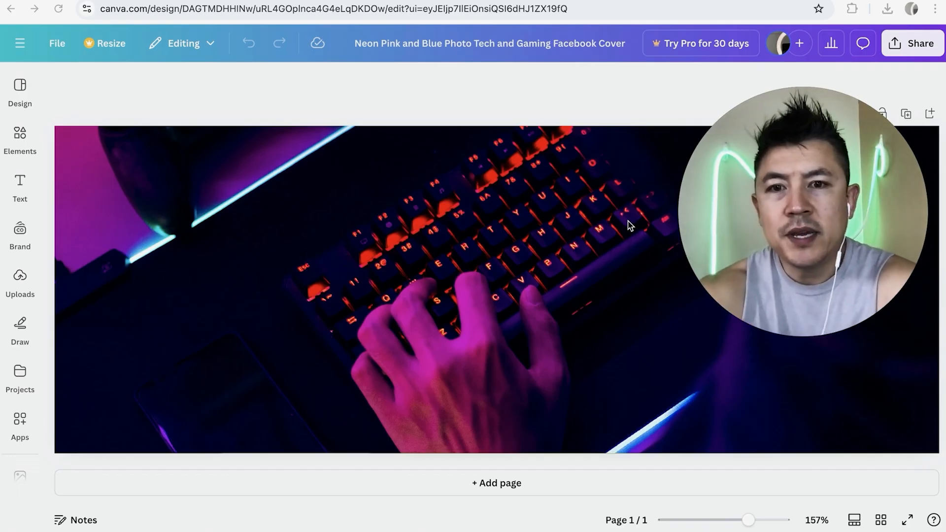
Step: Place the uploaded city skyline photo onto the cover's keyboard background image
{"action": "left_click", "coordinate": [471, 275]}
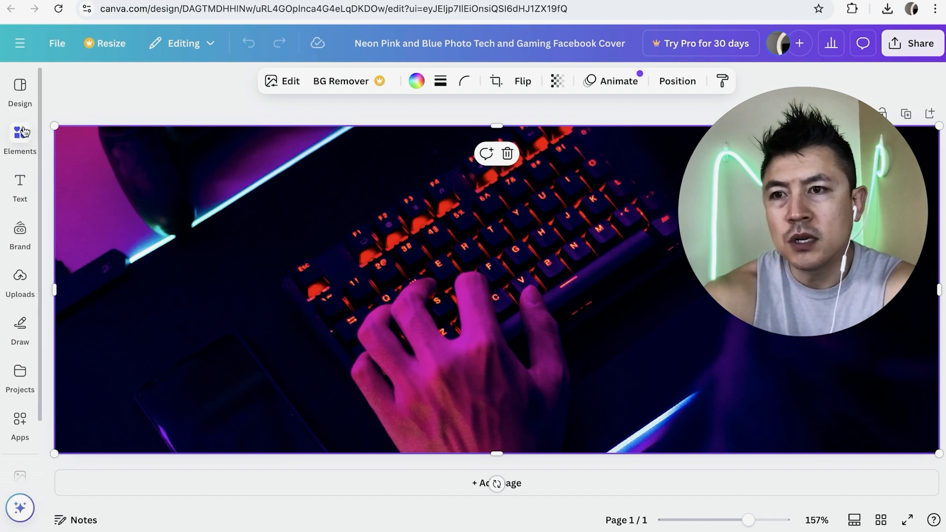
{"action": "left_click", "coordinate": [20, 279]}
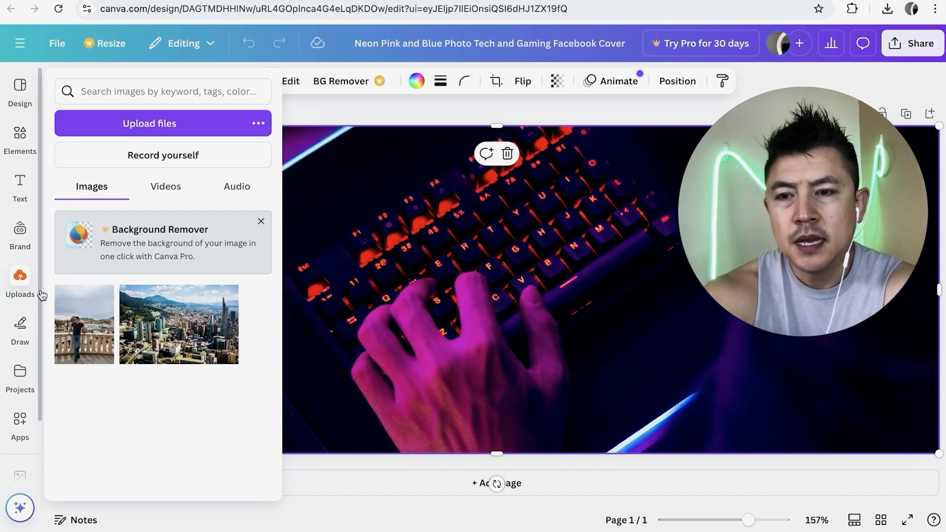
{"action": "left_click_drag", "start_coordinate": [163, 330], "coordinate": [337, 323]}
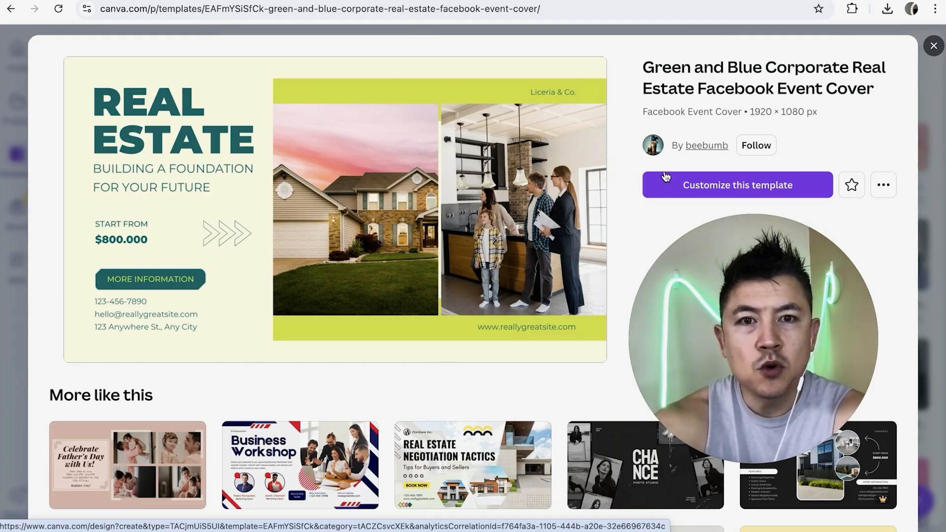
Step: Customize the Green and Blue Corporate Real Estate Facebook Event Cover, replacing its REAL ESTATE heading with the owner's first name
{"action": "left_click", "coordinate": [672, 187]}
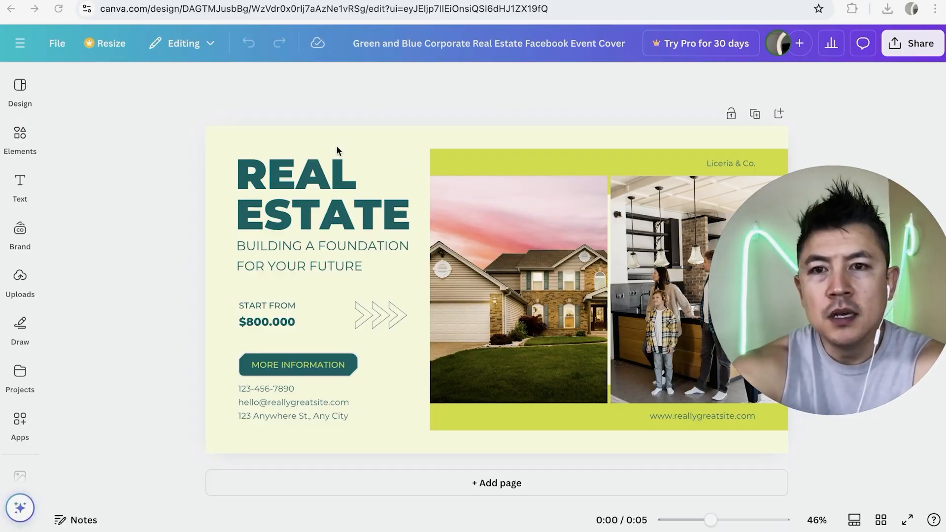
{"action": "left_click", "coordinate": [332, 123]}
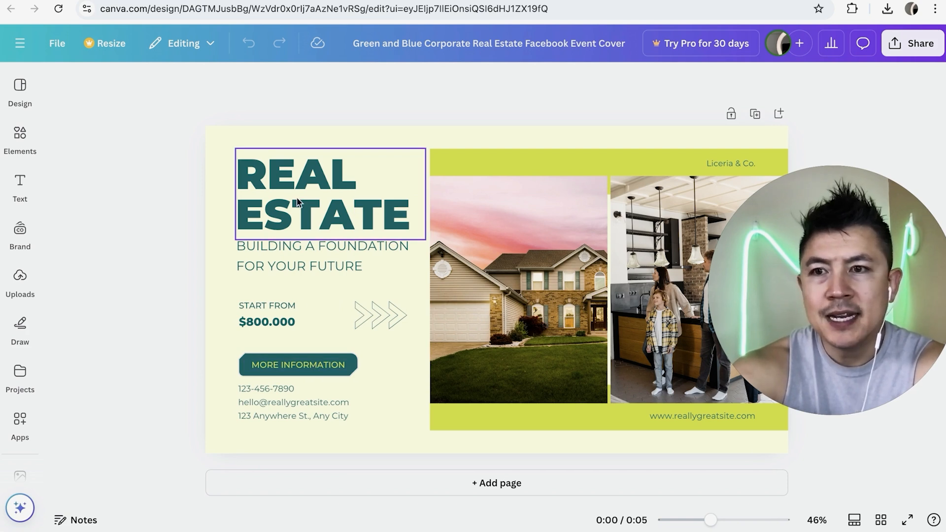
{"action": "left_click", "coordinate": [337, 197]}
{"action": "left_click", "coordinate": [337, 197]}
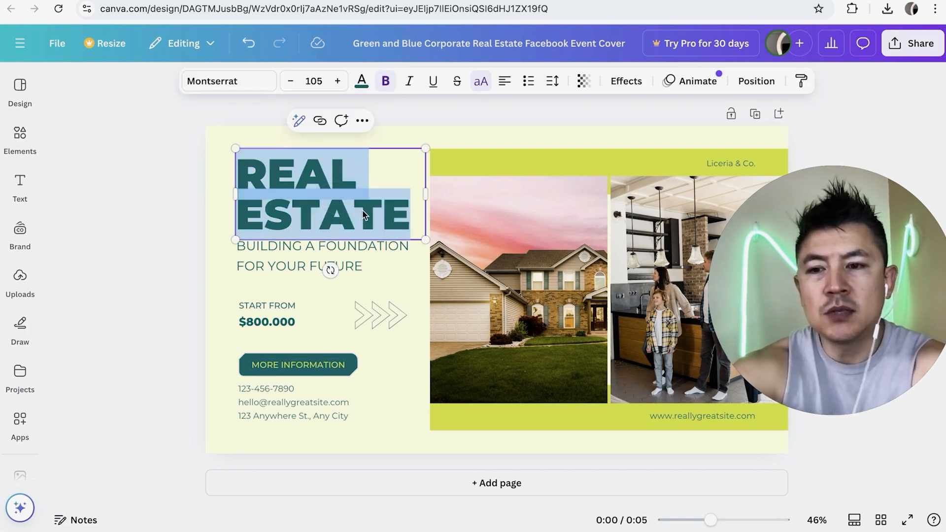
{"action": "type", "text": "ANTHONY"}
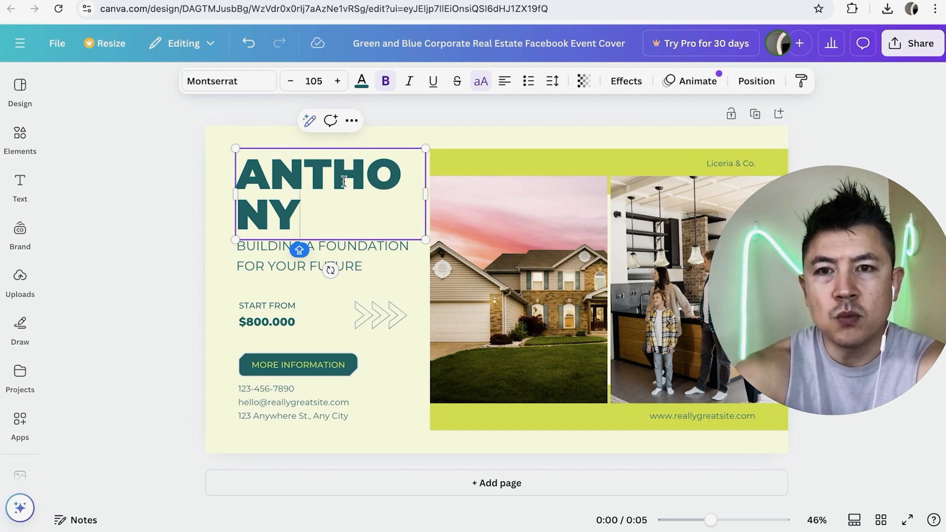
Step: Reduce the heading's font size to 85 so the name fits on one line
{"action": "double_click", "coordinate": [312, 213]}
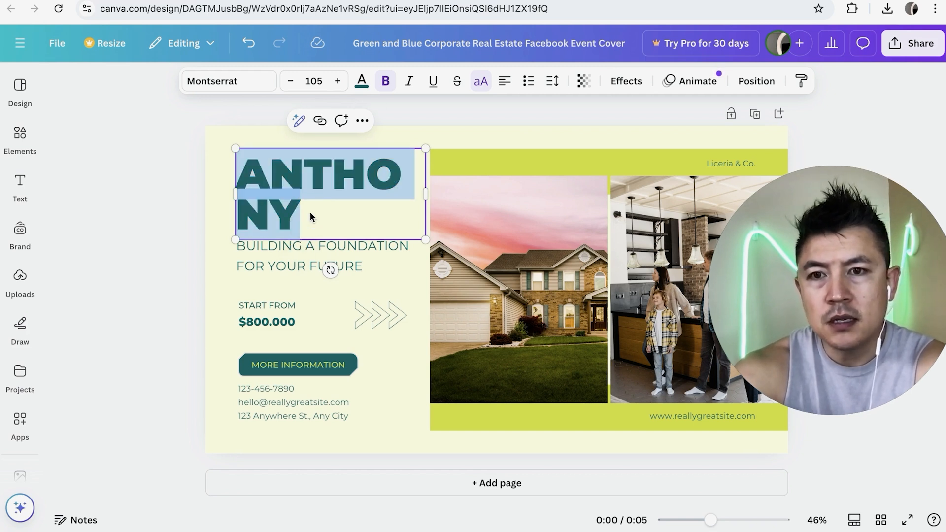
{"action": "left_click", "coordinate": [294, 86]}
{"action": "left_click", "coordinate": [293, 86]}
{"action": "left_click", "coordinate": [294, 87]}
{"action": "left_click", "coordinate": [294, 86]}
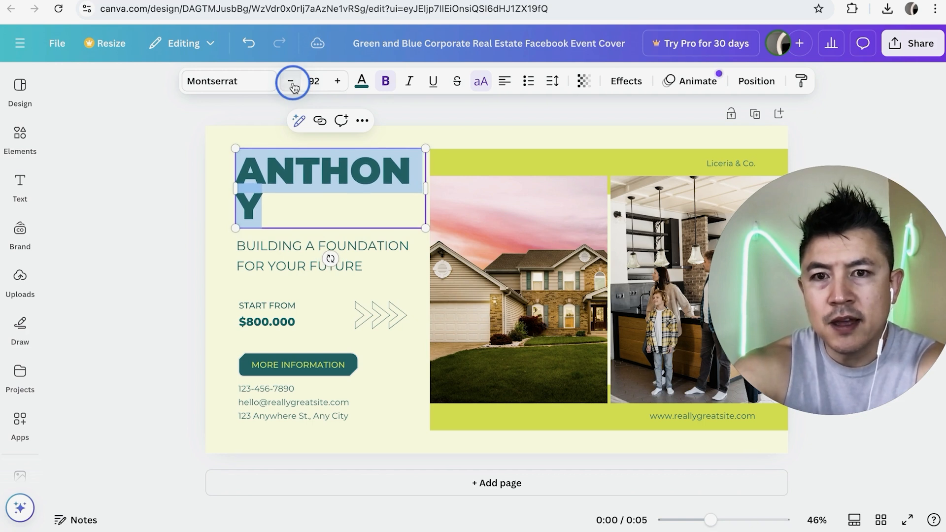
{"action": "left_click", "coordinate": [294, 86]}
{"action": "left_click", "coordinate": [294, 86]}
{"action": "left_click", "coordinate": [294, 86]}
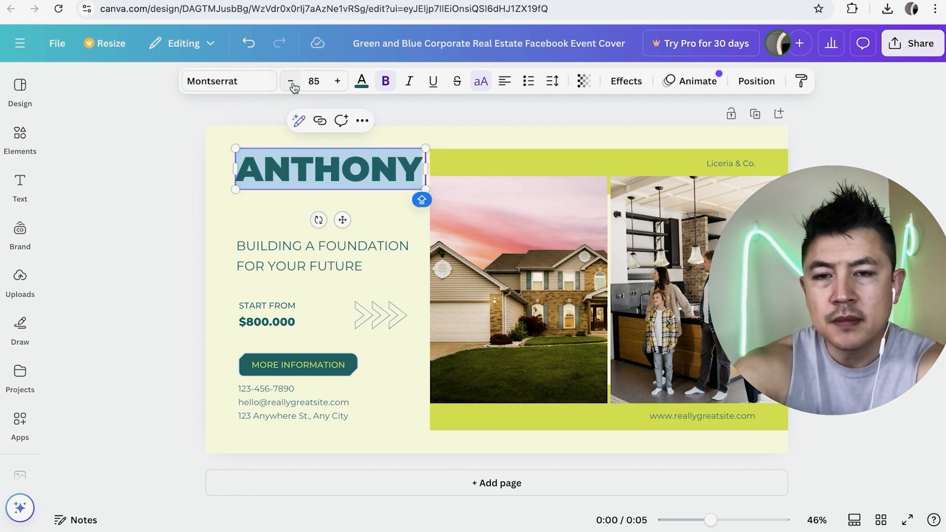
{"action": "left_click", "coordinate": [351, 142]}
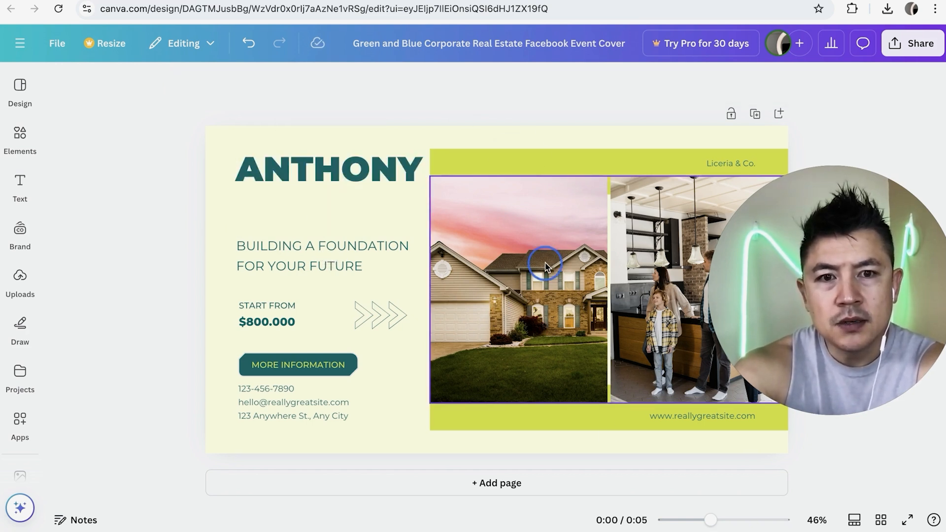
Step: Replace the house photo in the cover's first image frame with the uploaded photo of the man at the balustrade
{"action": "left_click", "coordinate": [546, 267]}
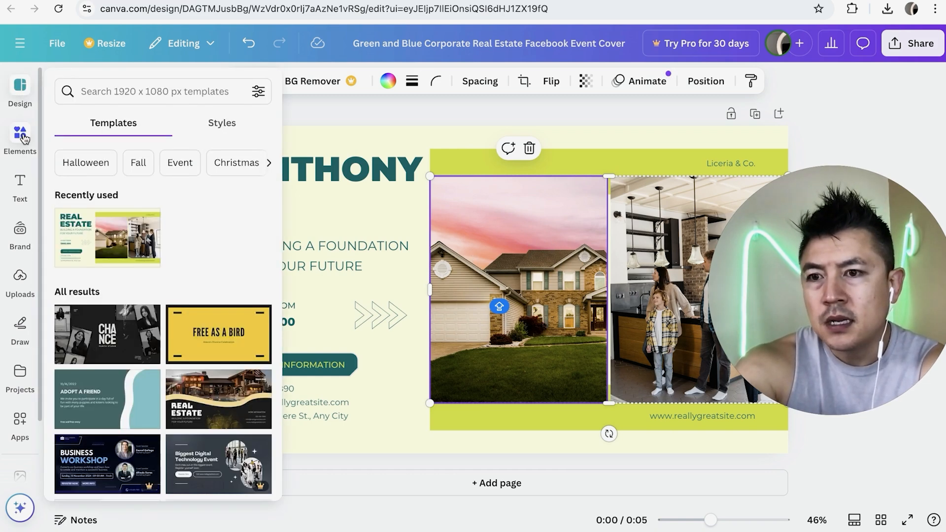
{"action": "left_click", "coordinate": [21, 296]}
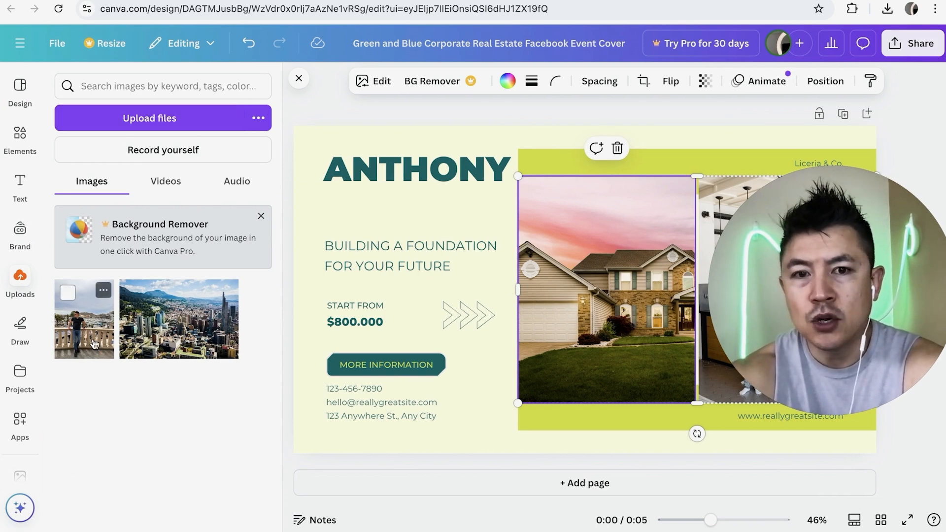
{"action": "left_click_drag", "start_coordinate": [81, 335], "coordinate": [579, 249]}
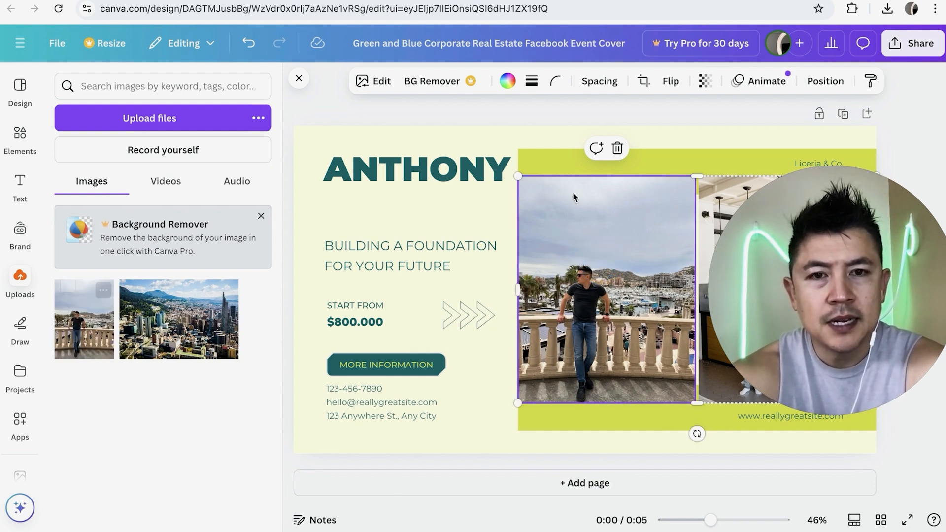
Step: Replace the cover's tagline with "YOUTUBE MARKETING USING A FACEBOOK GROUP" and move it up directly beneath the name heading
{"action": "left_click", "coordinate": [493, 217]}
{"action": "left_click", "coordinate": [448, 257]}
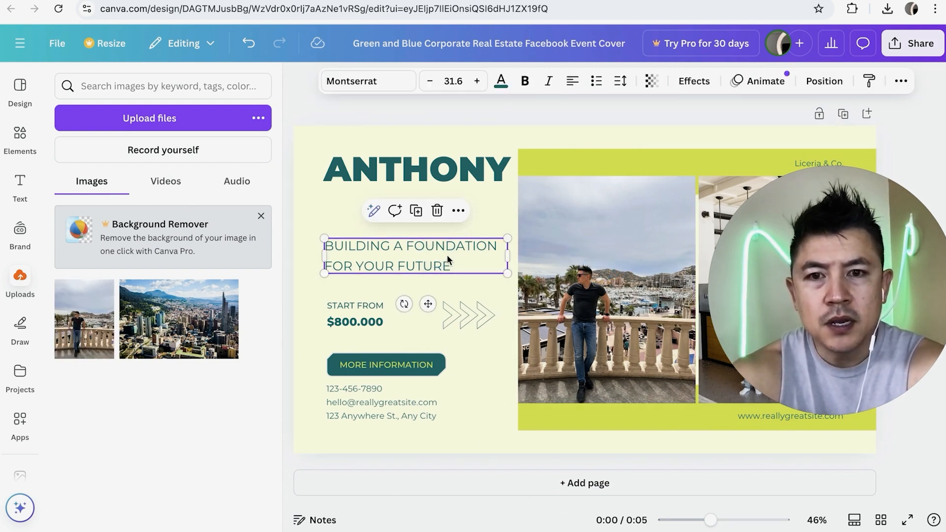
{"action": "left_click", "coordinate": [448, 257]}
{"action": "type", "text": "YOUTUBE "}
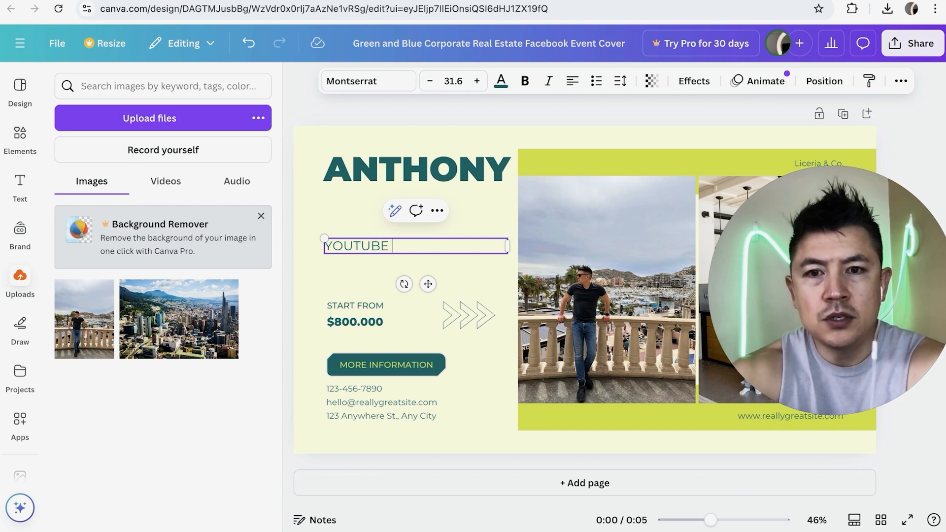
{"action": "type", "text": "MARKETING USING A FA"}
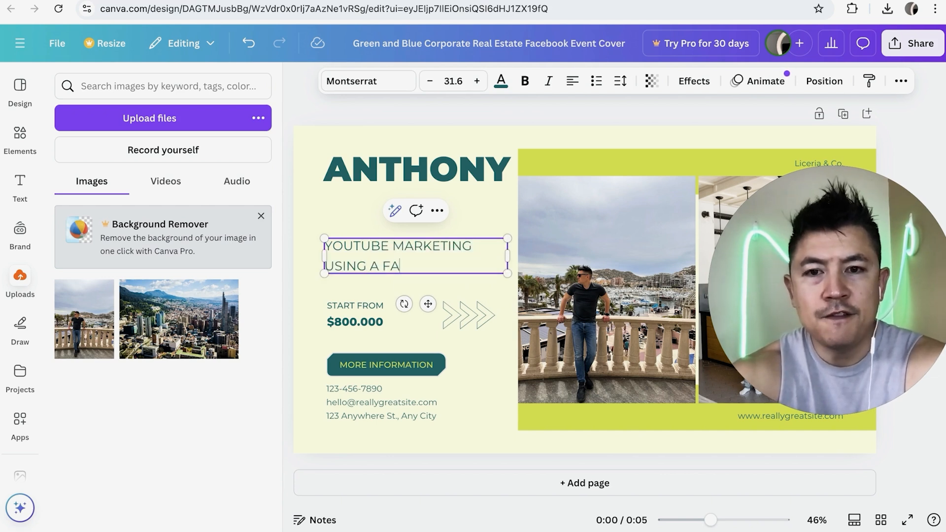
{"action": "type", "text": "CEBOOK GROUP"}
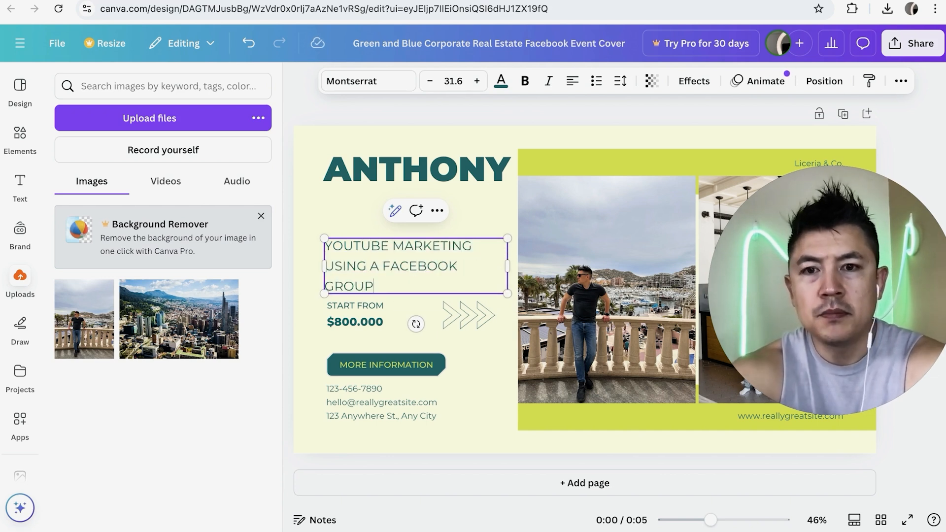
{"action": "left_click", "coordinate": [344, 203]}
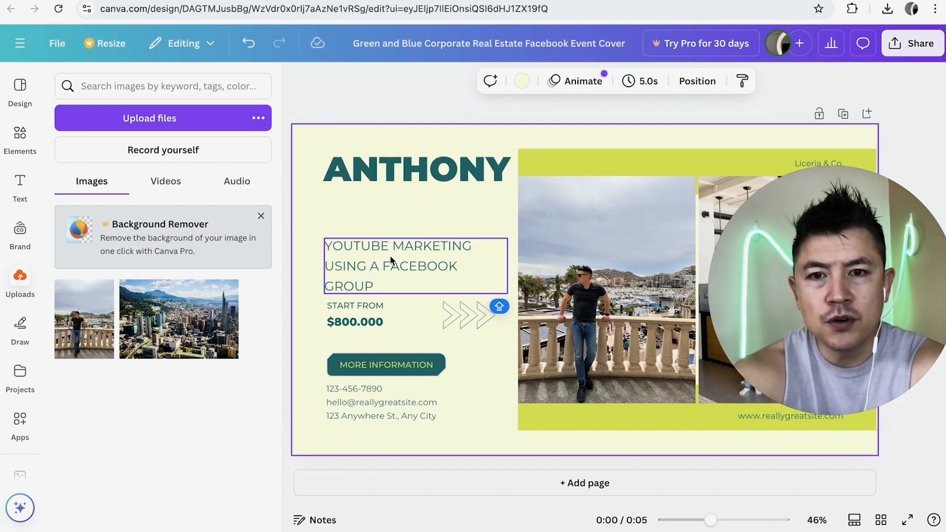
{"action": "left_click_drag", "start_coordinate": [398, 255], "coordinate": [397, 202]}
Step: Change the cover's background to the light blue-grey sampled from the photo of the man at the balustrade
{"action": "left_click", "coordinate": [477, 247]}
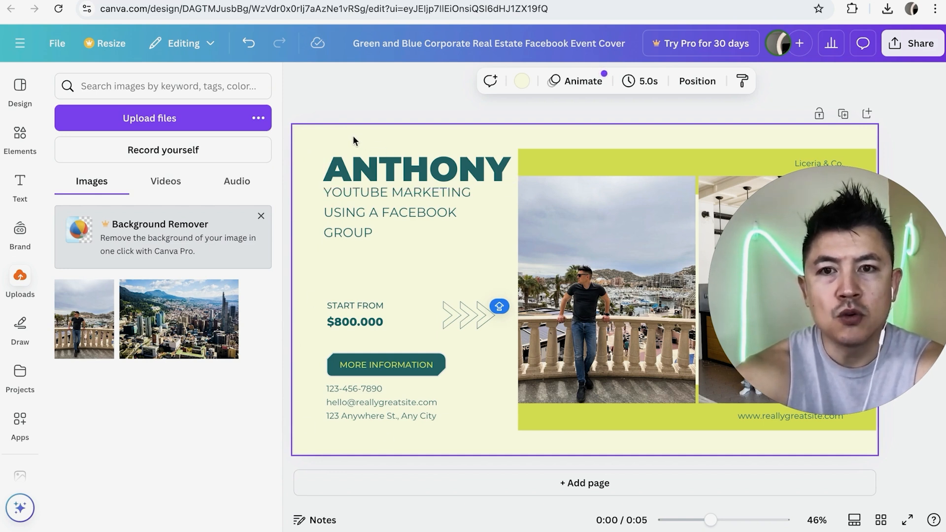
{"action": "left_click", "coordinate": [521, 82]}
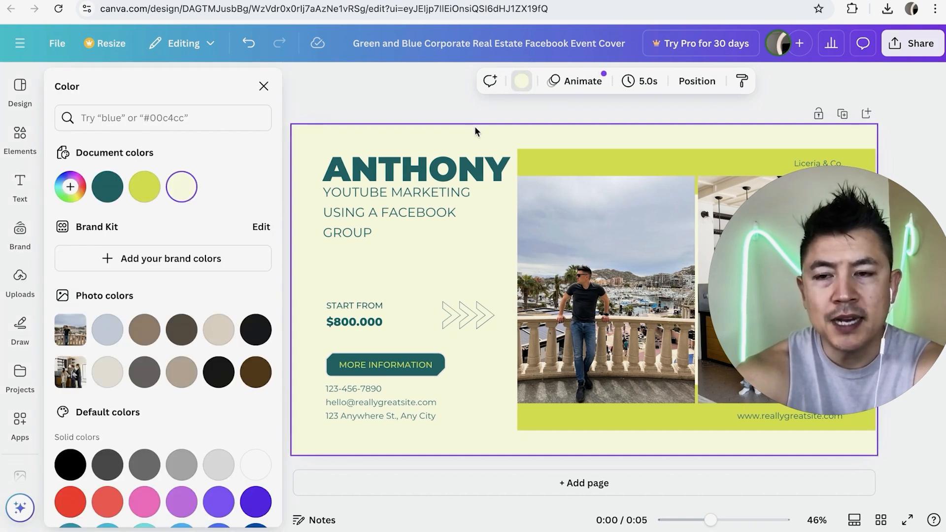
{"action": "left_click", "coordinate": [107, 331]}
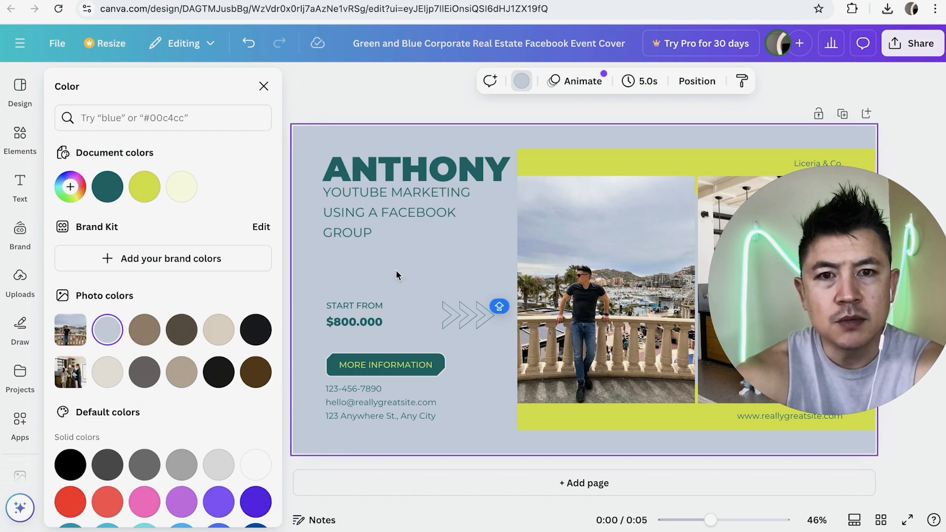
Step: Recolor the green band above the photos with the light beige sampled from the kitchen photo
{"action": "left_click", "coordinate": [580, 163]}
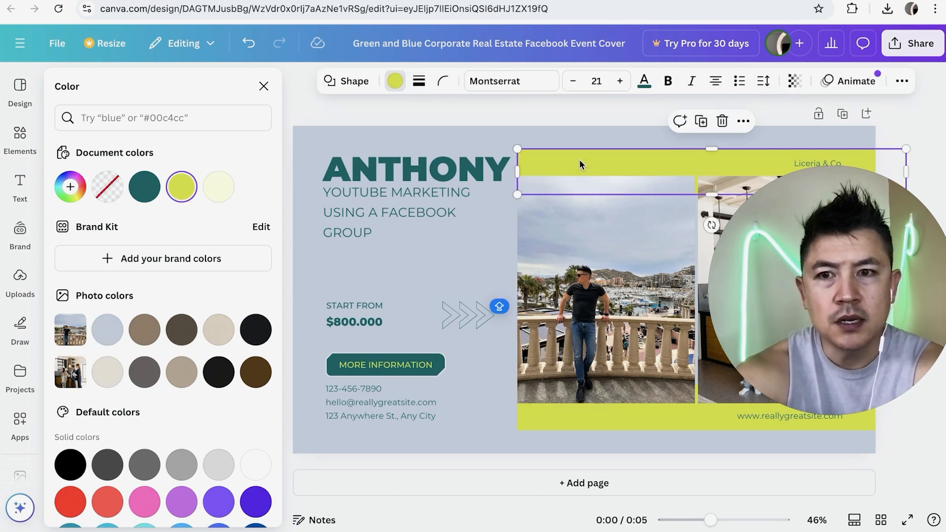
{"action": "left_click", "coordinate": [394, 81]}
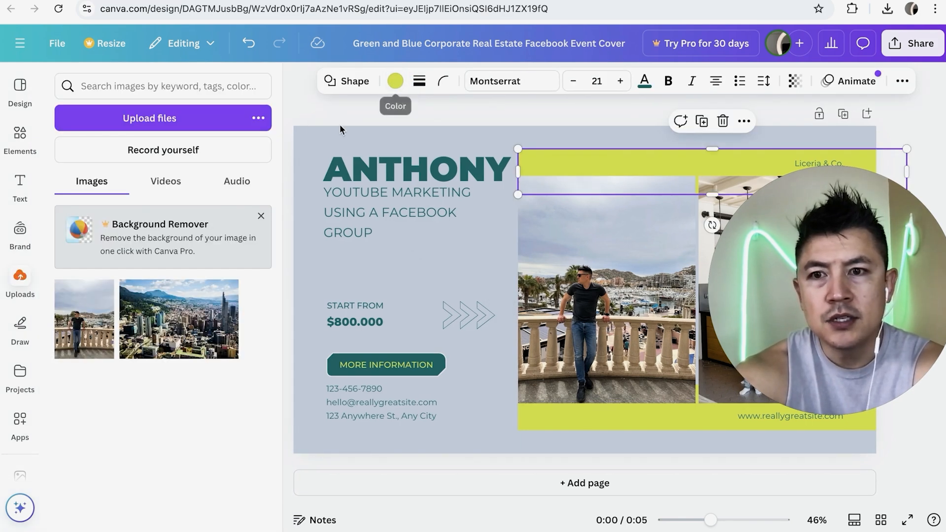
{"action": "left_click", "coordinate": [395, 81]}
{"action": "left_click", "coordinate": [107, 371]}
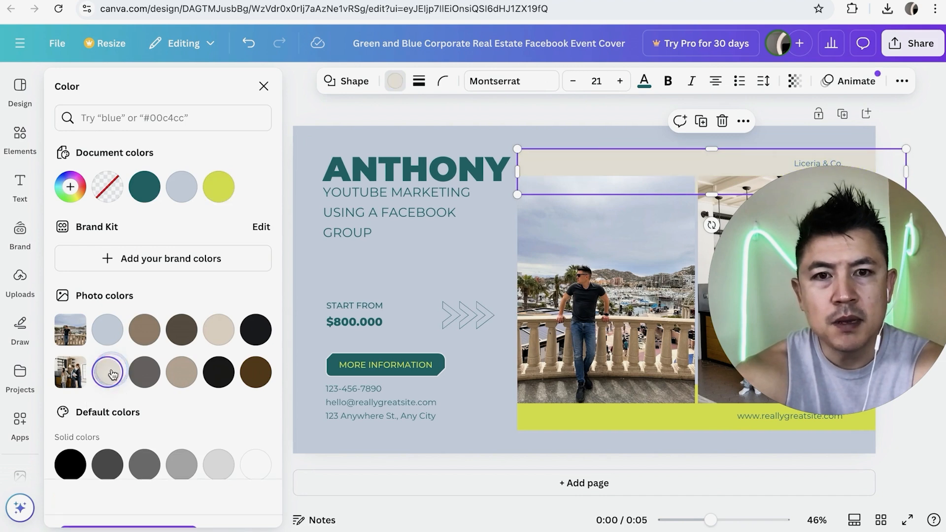
Step: Recolor the green band below the photos with the light tan sampled from the balustrade photo
{"action": "left_click", "coordinate": [534, 407]}
{"action": "left_click", "coordinate": [543, 413]}
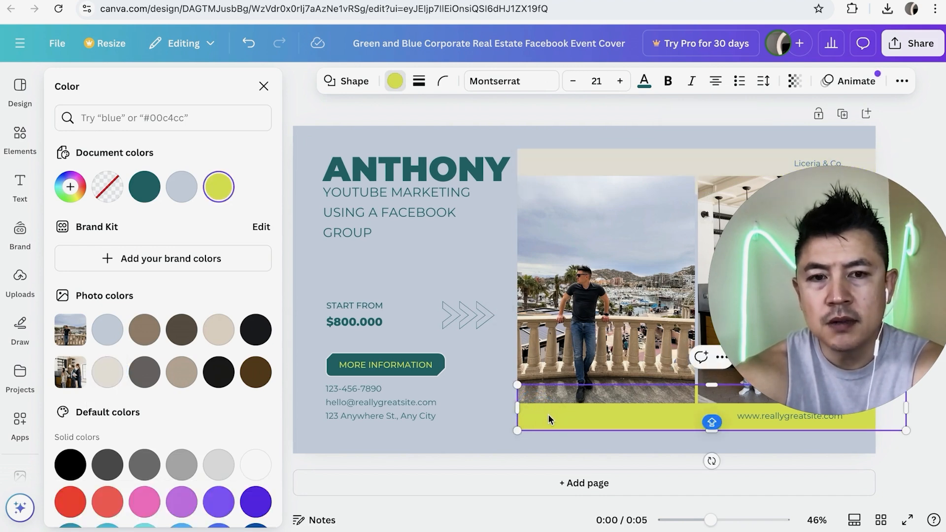
{"action": "left_click", "coordinate": [395, 83]}
{"action": "left_click", "coordinate": [395, 82]}
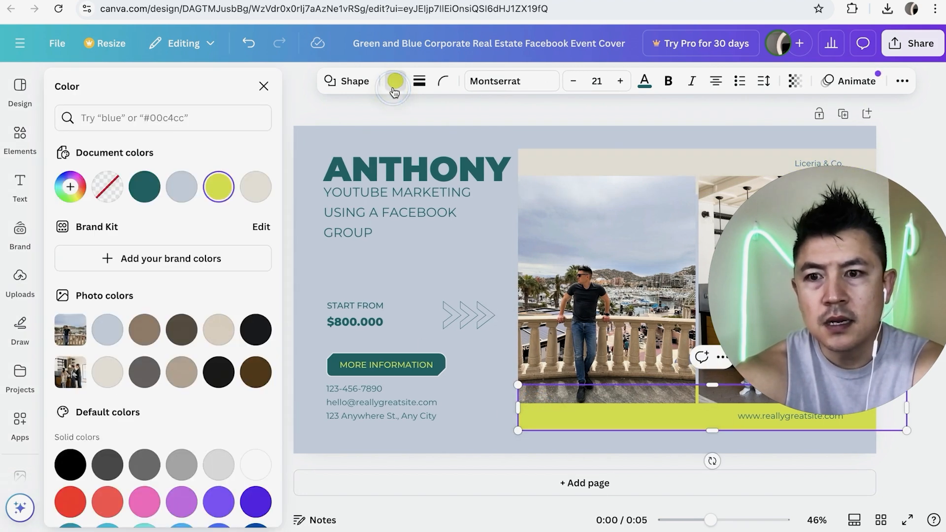
{"action": "left_click", "coordinate": [218, 329]}
{"action": "left_click", "coordinate": [454, 270]}
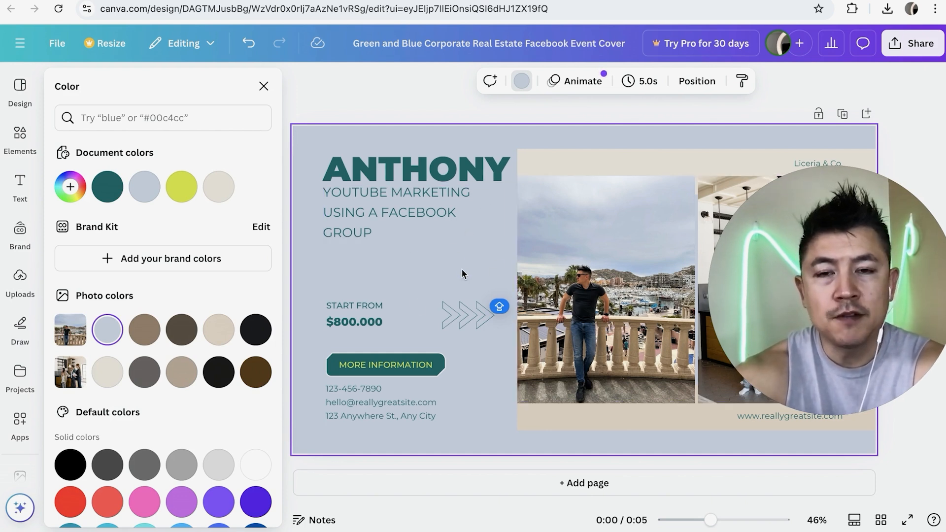
Step: Add a two-series bar chart to the cover, shrink it, and place it above the arrows beside the tagline
{"action": "left_click", "coordinate": [21, 134]}
{"action": "scroll", "coordinate": [159, 231], "scroll_direction": "down", "scroll_amount": 4}
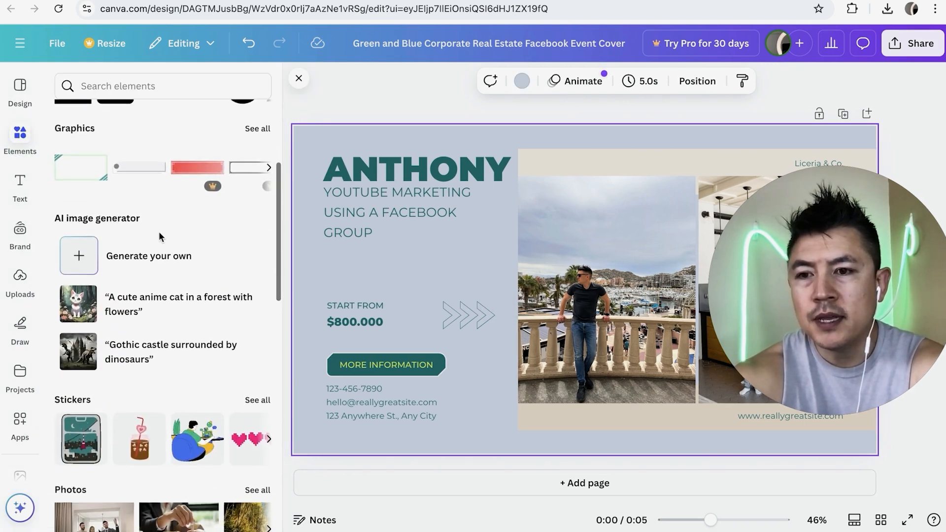
{"action": "scroll", "coordinate": [159, 232], "scroll_direction": "down", "scroll_amount": 10}
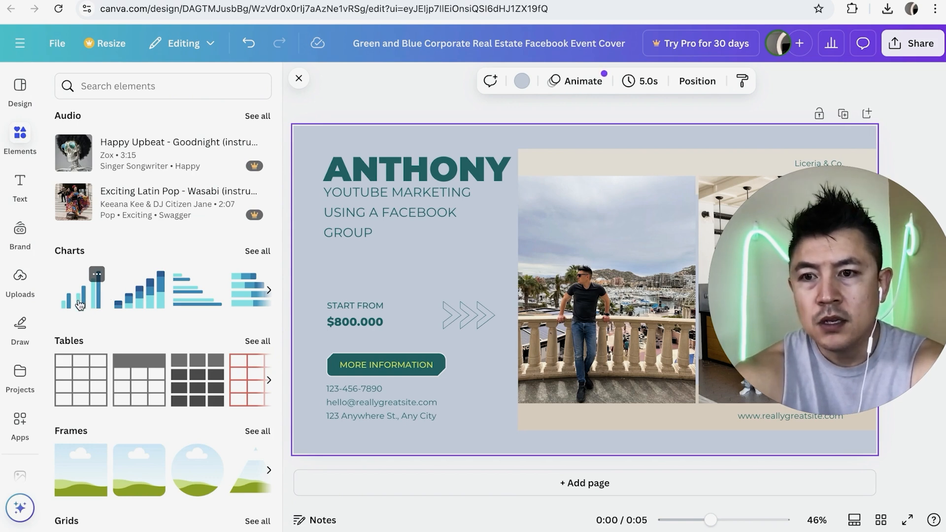
{"action": "left_click_drag", "start_coordinate": [78, 295], "coordinate": [400, 193]}
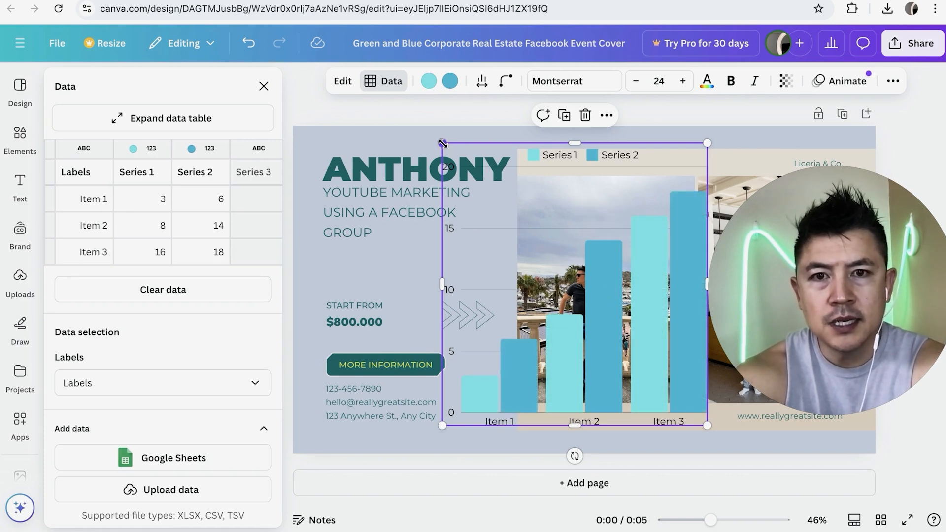
{"action": "left_click_drag", "start_coordinate": [441, 144], "coordinate": [617, 329]}
{"action": "left_click_drag", "start_coordinate": [691, 408], "coordinate": [494, 271]}
{"action": "left_click", "coordinate": [553, 198]}
Step: Add a star-shaped frame beside the contact details, overlapping the lower corner of the balustrade photo
{"action": "left_click", "coordinate": [20, 137]}
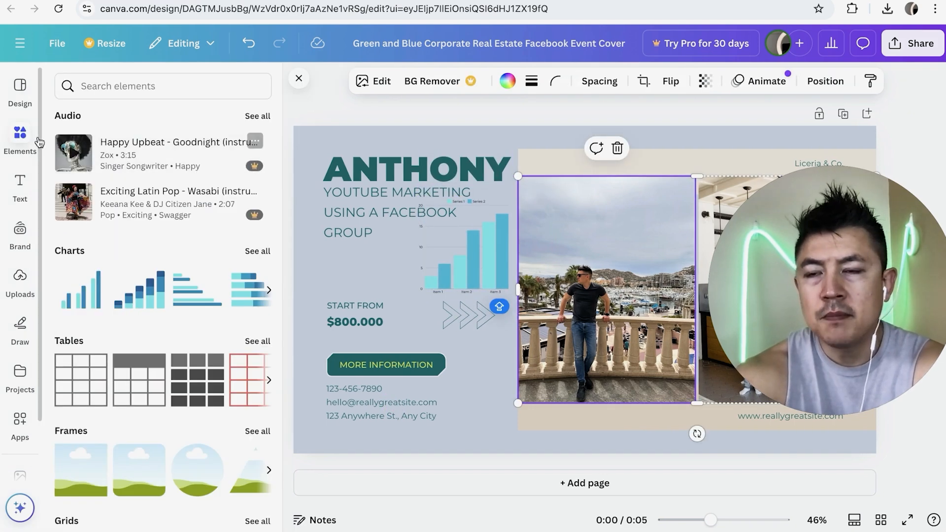
{"action": "scroll", "coordinate": [117, 235], "scroll_direction": "down", "scroll_amount": 6}
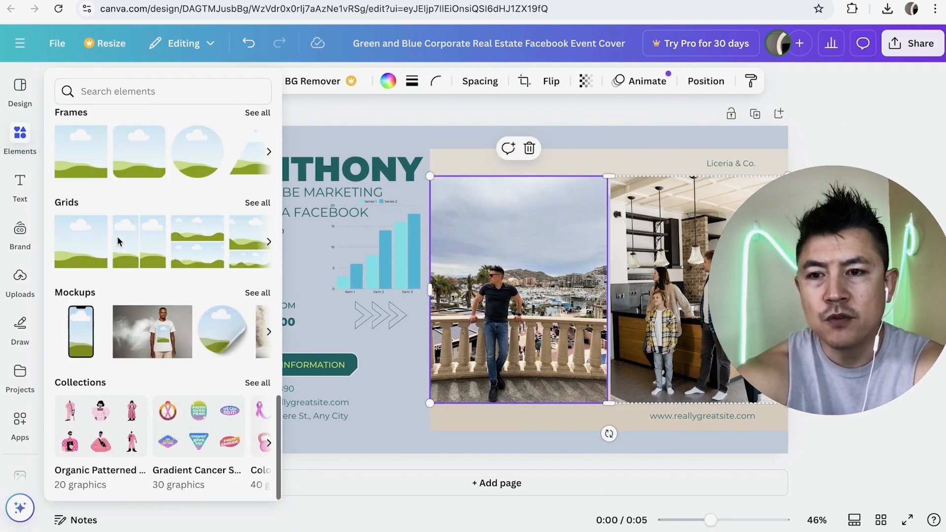
{"action": "left_click", "coordinate": [382, 213]}
{"action": "left_click", "coordinate": [317, 238]}
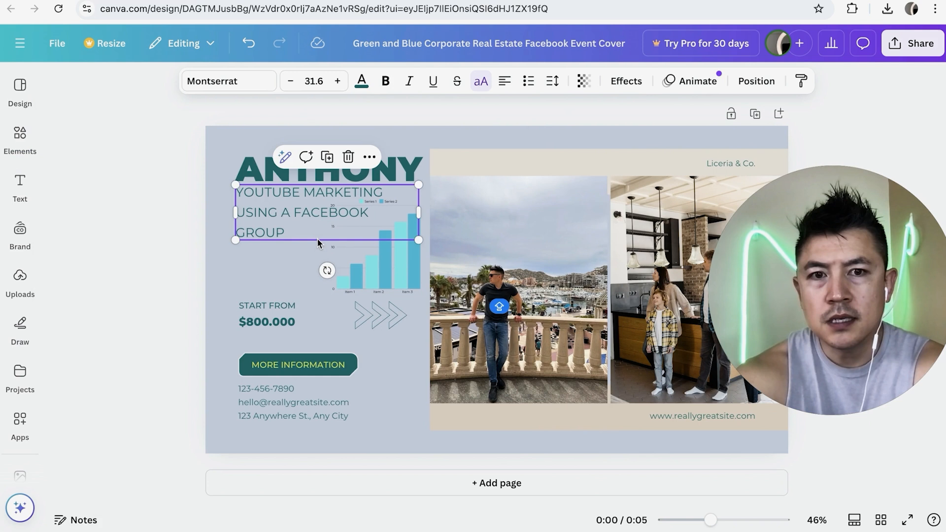
{"action": "left_click", "coordinate": [20, 133]}
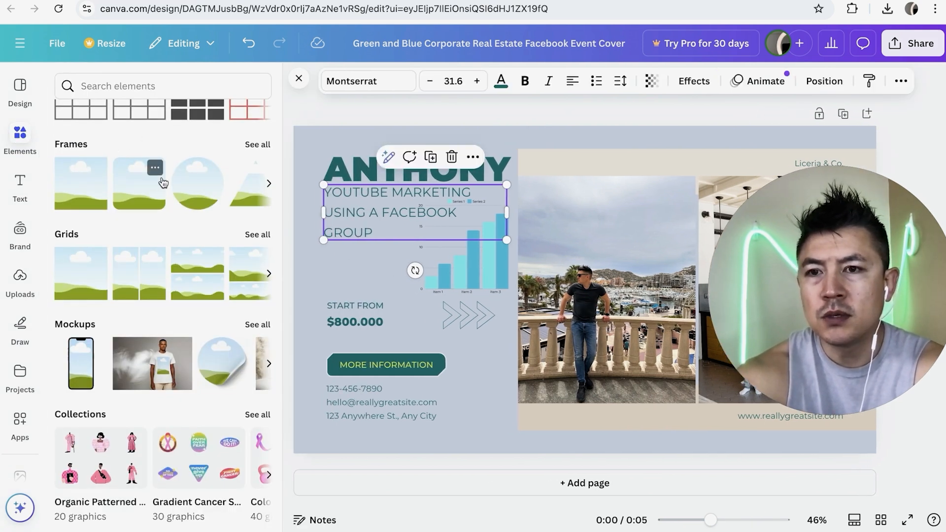
{"action": "scroll", "coordinate": [172, 184], "scroll_direction": "up", "scroll_amount": 1}
{"action": "scroll", "coordinate": [197, 207], "scroll_direction": "right", "scroll_amount": 2}
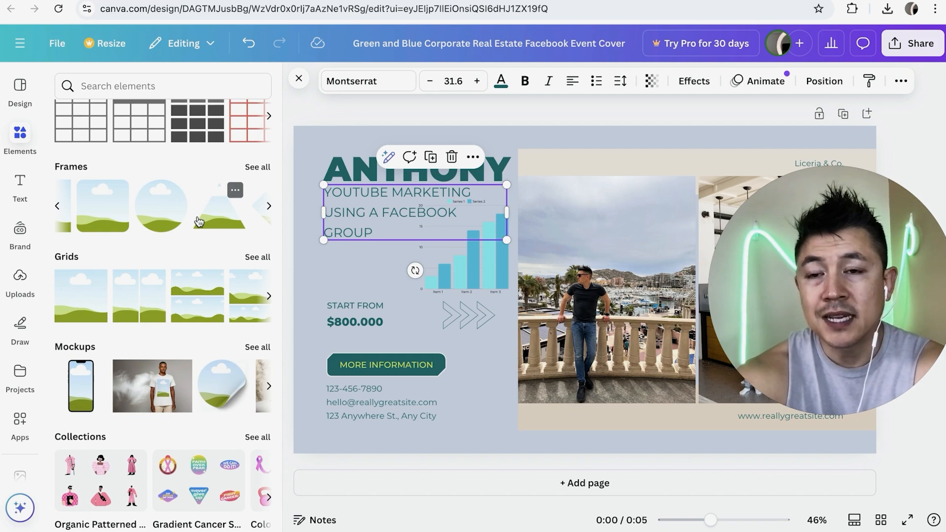
{"action": "scroll", "coordinate": [187, 222], "scroll_direction": "right", "scroll_amount": 5}
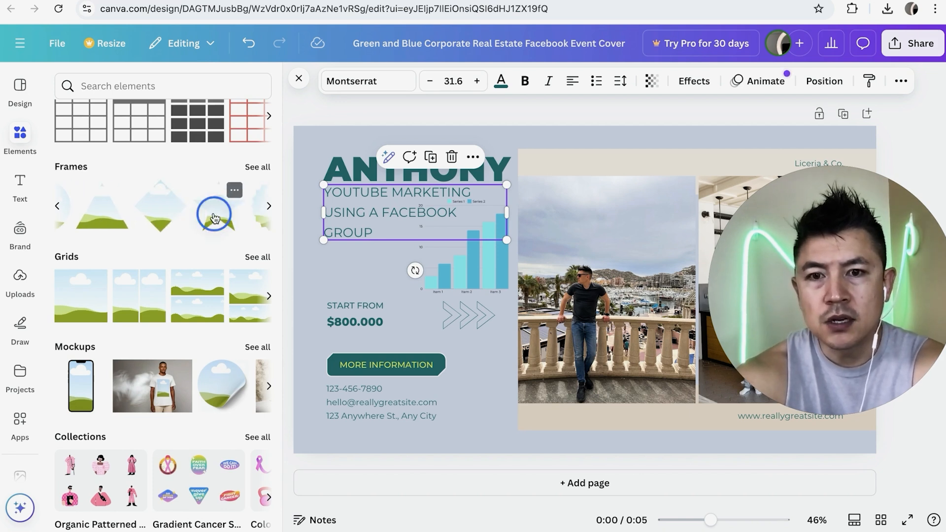
{"action": "left_click_drag", "start_coordinate": [214, 218], "coordinate": [544, 348]}
{"action": "left_click_drag", "start_coordinate": [497, 391], "coordinate": [494, 383]}
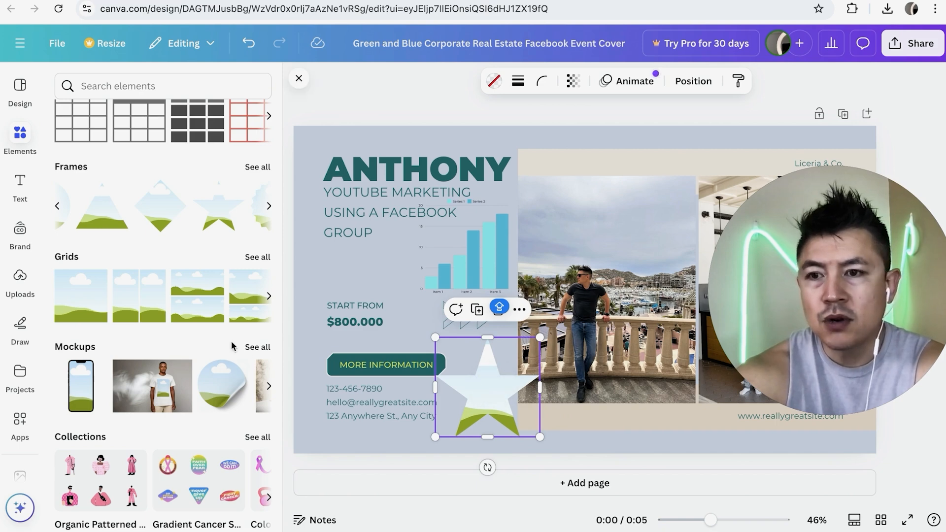
Step: Fill the star frame with the uploaded city skyline photo
{"action": "left_click", "coordinate": [23, 274]}
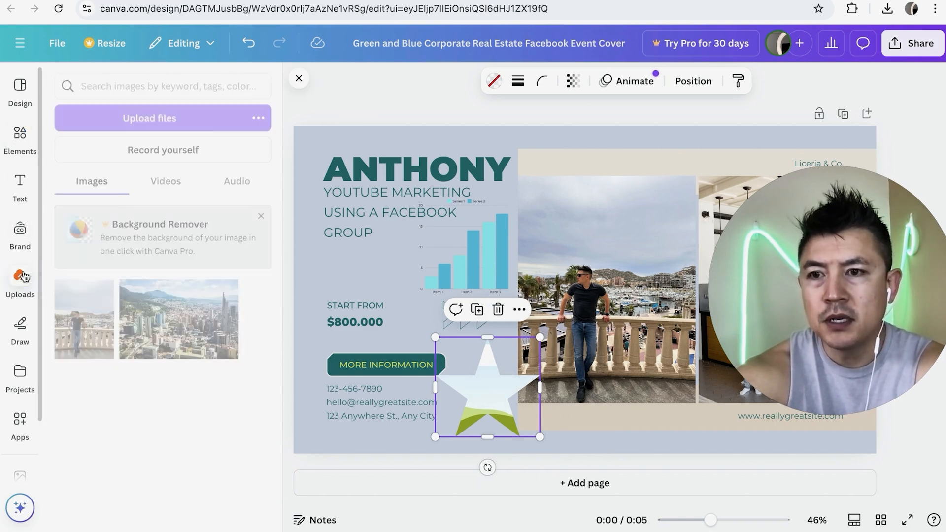
{"action": "left_click_drag", "start_coordinate": [163, 315], "coordinate": [485, 365]}
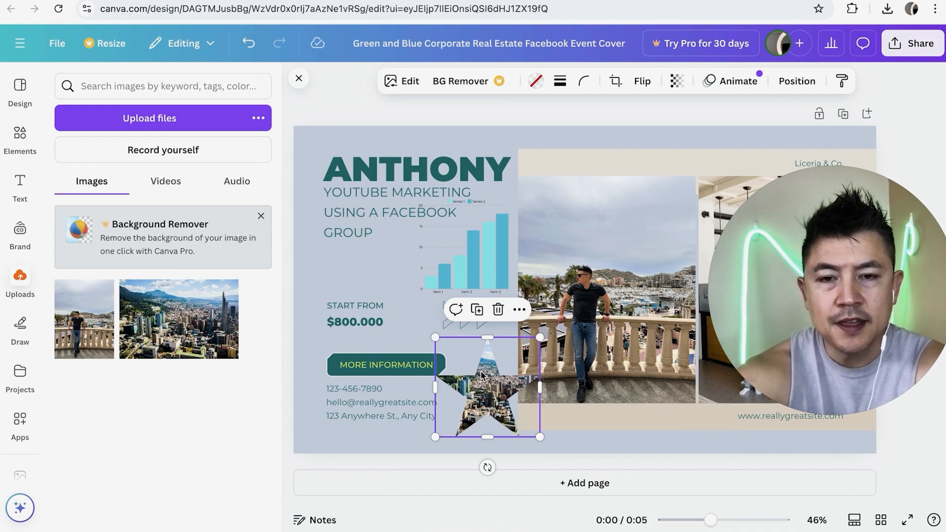
{"action": "left_click", "coordinate": [465, 365]}
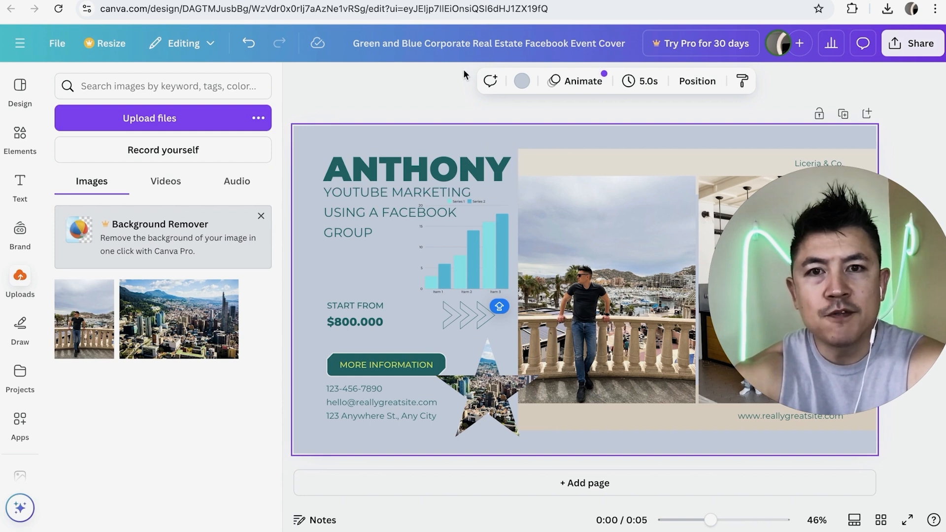
Step: Rename the design as "FACEBOOK GROUP COVER FREE"
{"action": "left_click", "coordinate": [492, 43]}
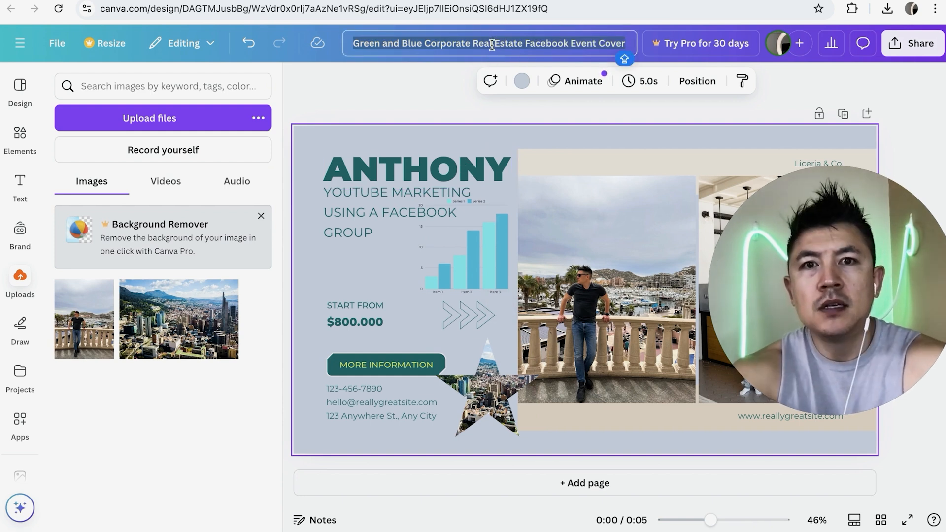
{"action": "type", "text": "FACEBOOK GRO"}
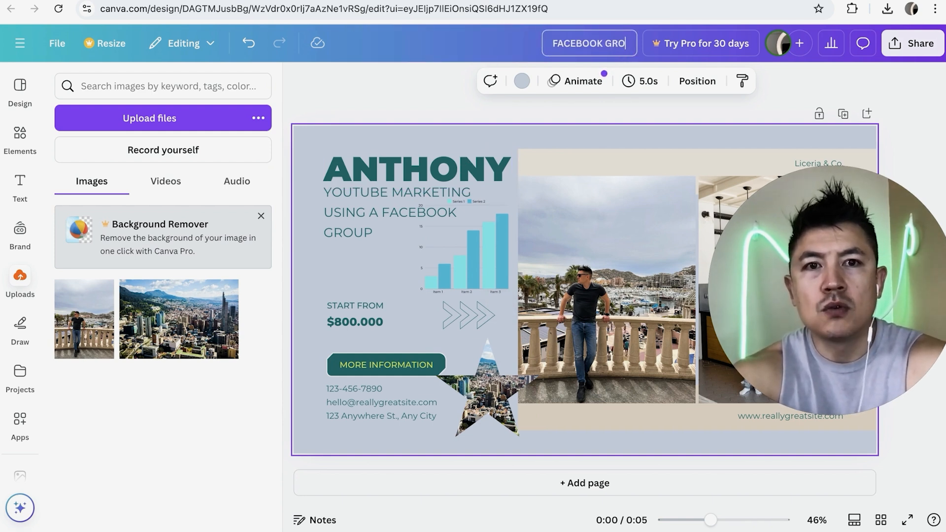
{"action": "type", "text": "UP COVER FREE"}
{"action": "left_click", "coordinate": [436, 101]}
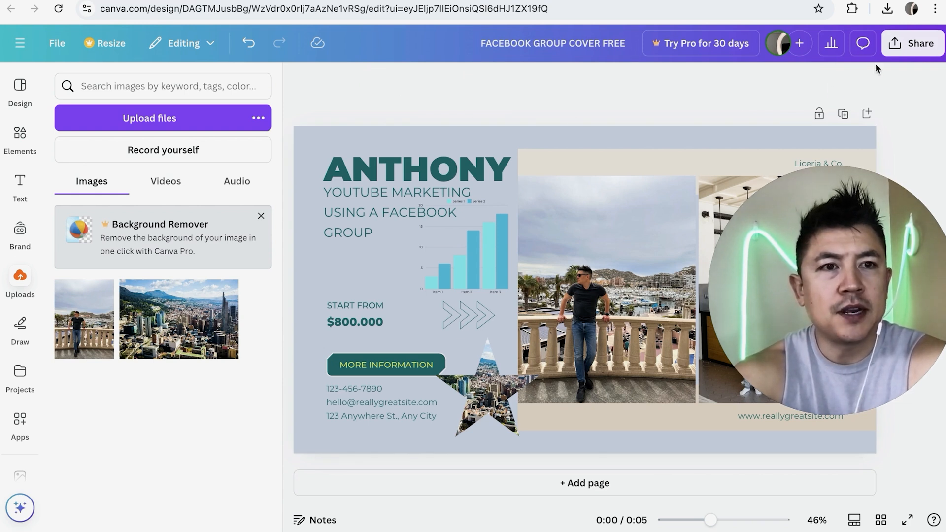
Step: Download the finished cover as a PNG file at size 1, 1,920 × 1,080 px
{"action": "left_click", "coordinate": [897, 47]}
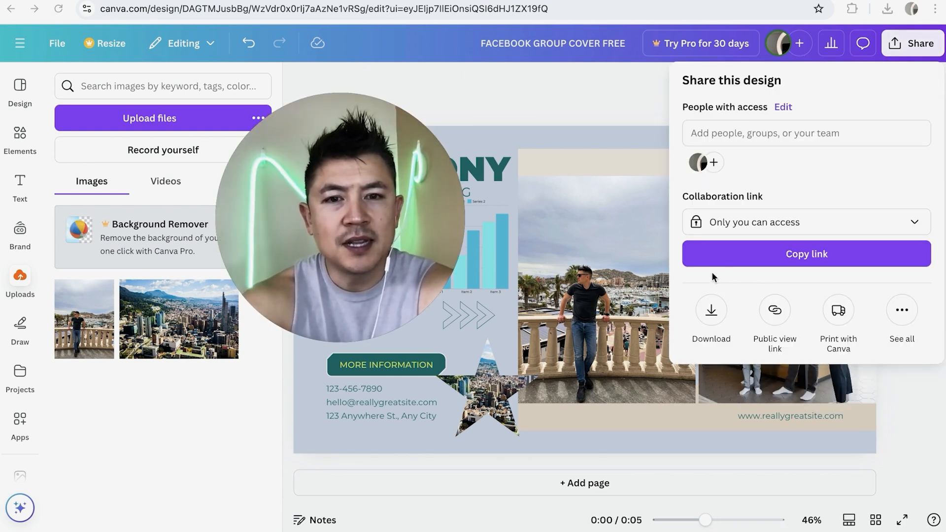
{"action": "left_click", "coordinate": [711, 312]}
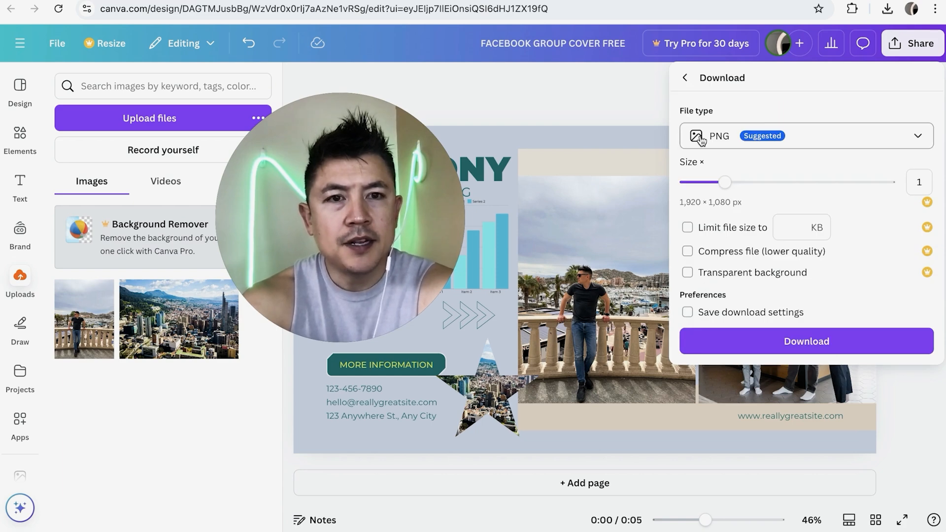
{"action": "left_click", "coordinate": [696, 136]}
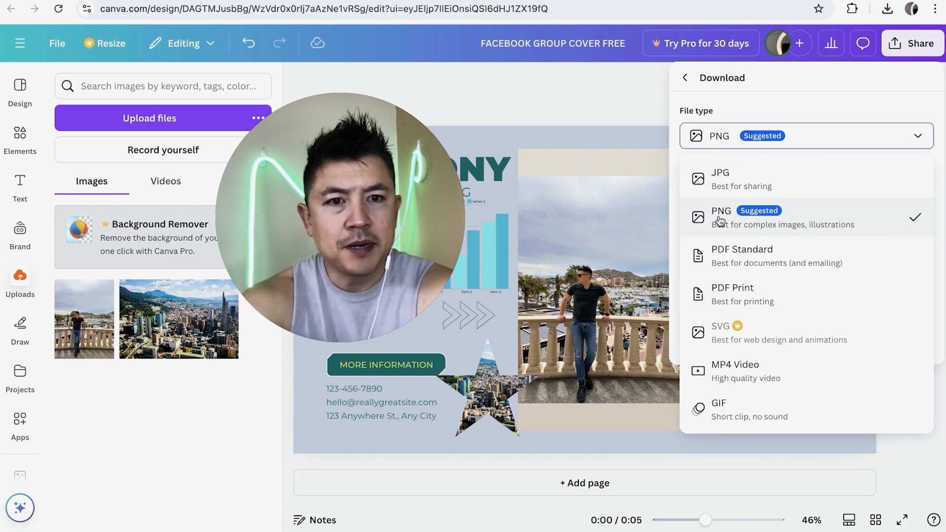
{"action": "left_click", "coordinate": [736, 219]}
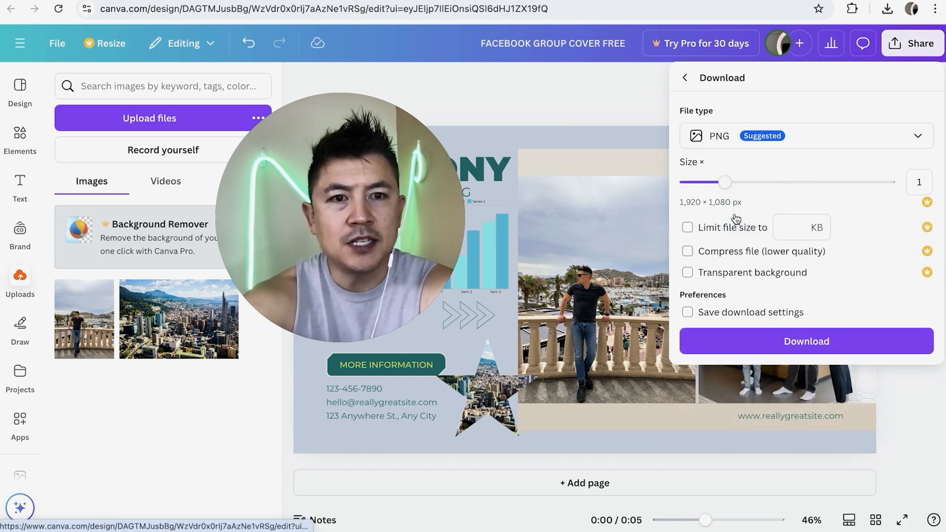
{"action": "left_click", "coordinate": [743, 340]}
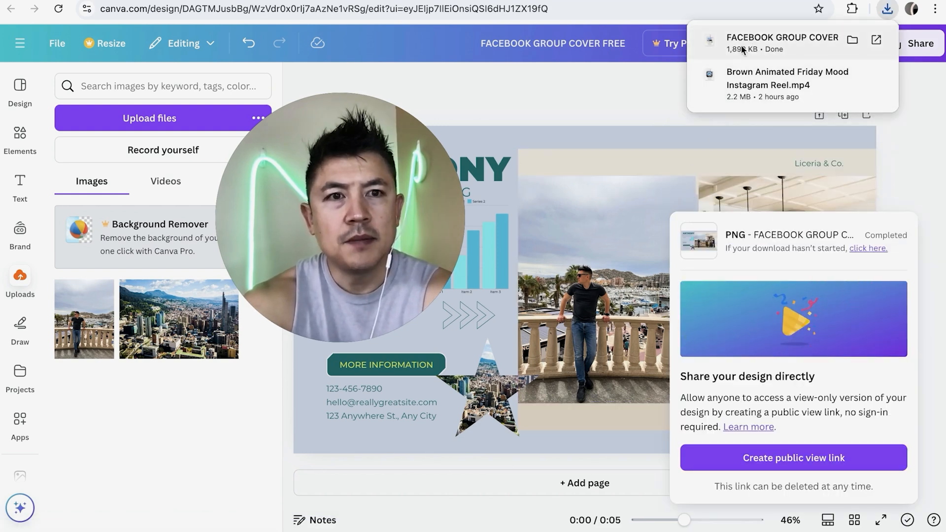
Step: Open the downloaded FACEBOOK GROUP COVER FREE.png and reposition its window to review the whole image
{"action": "left_click", "coordinate": [744, 37]}
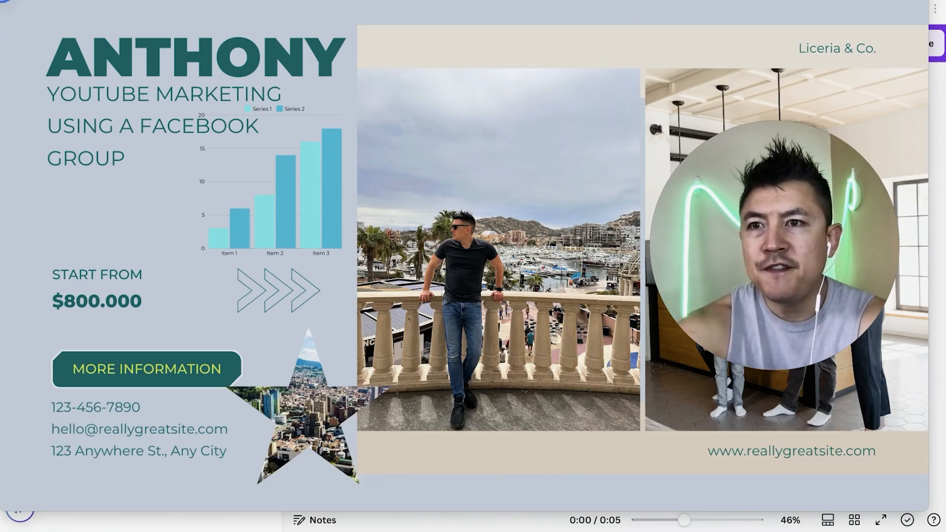
{"action": "left_click_drag", "start_coordinate": [0, 0], "coordinate": [151, 56]}
{"action": "left_click_drag", "start_coordinate": [345, 63], "coordinate": [205, 56]}
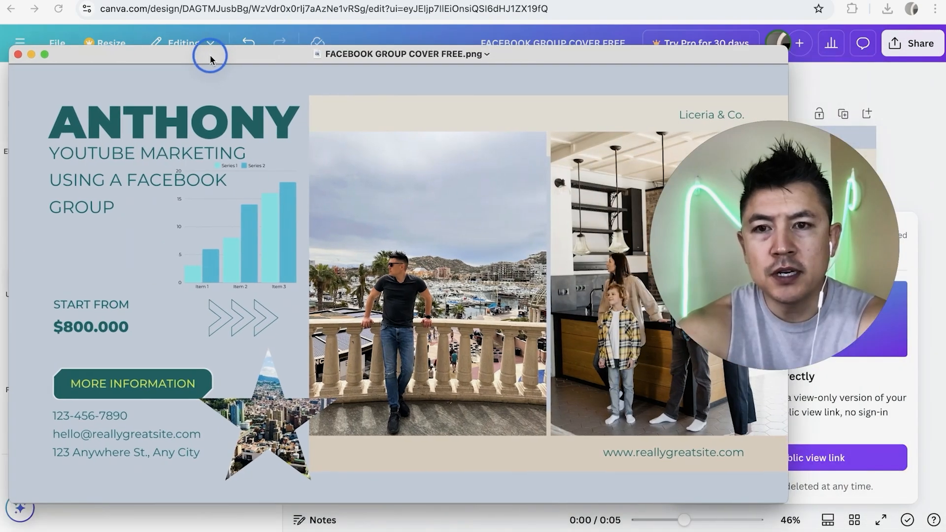